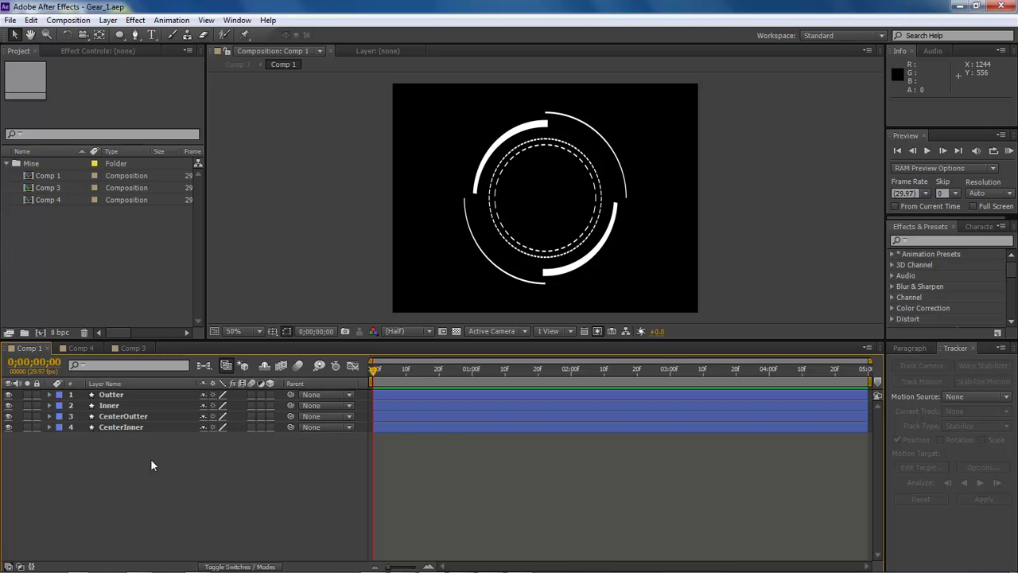
Preview the finished animations in Comp 1, Comp 4 and Comp 3.
key("space")
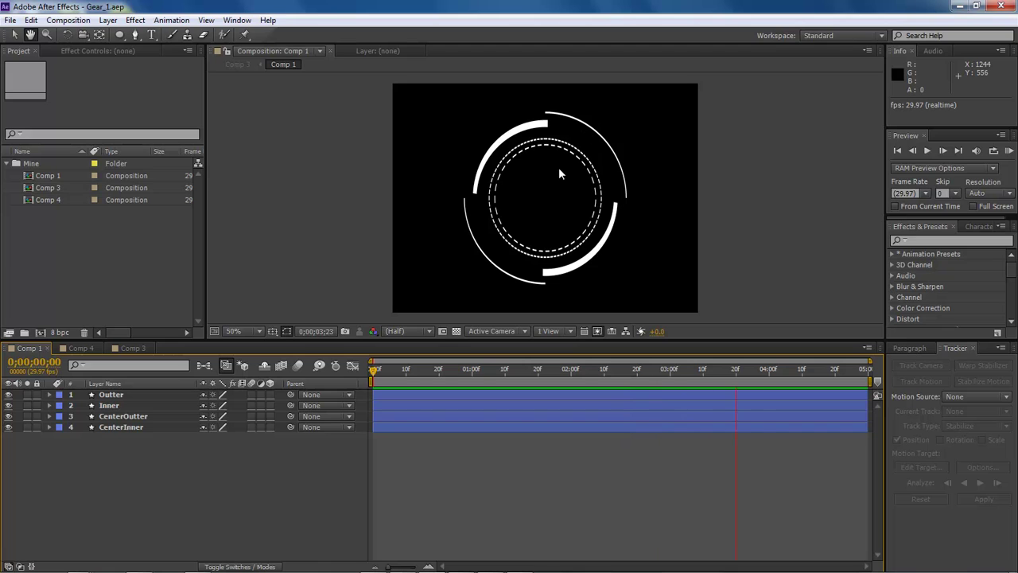
key("space")
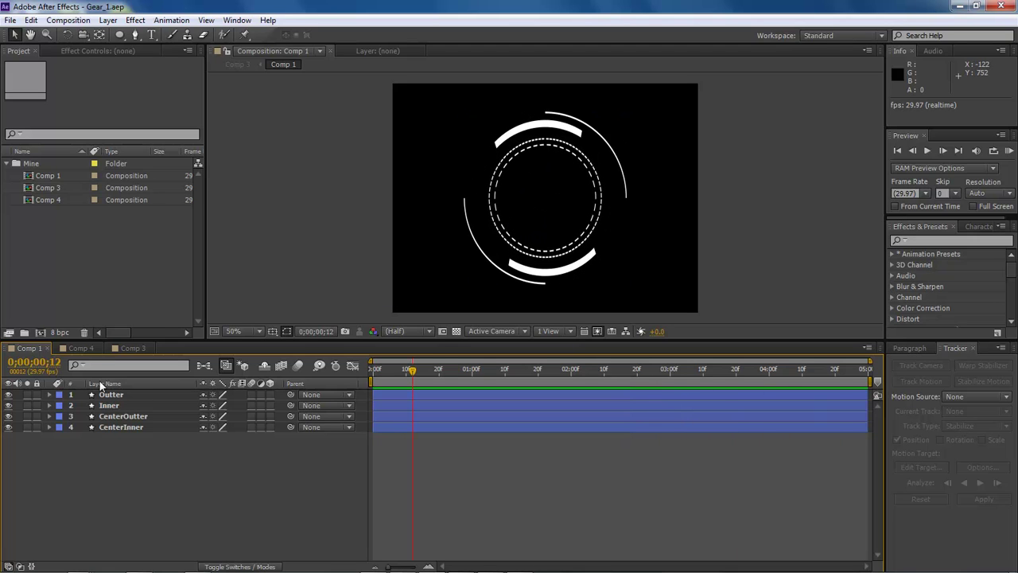
left_click(71, 346)
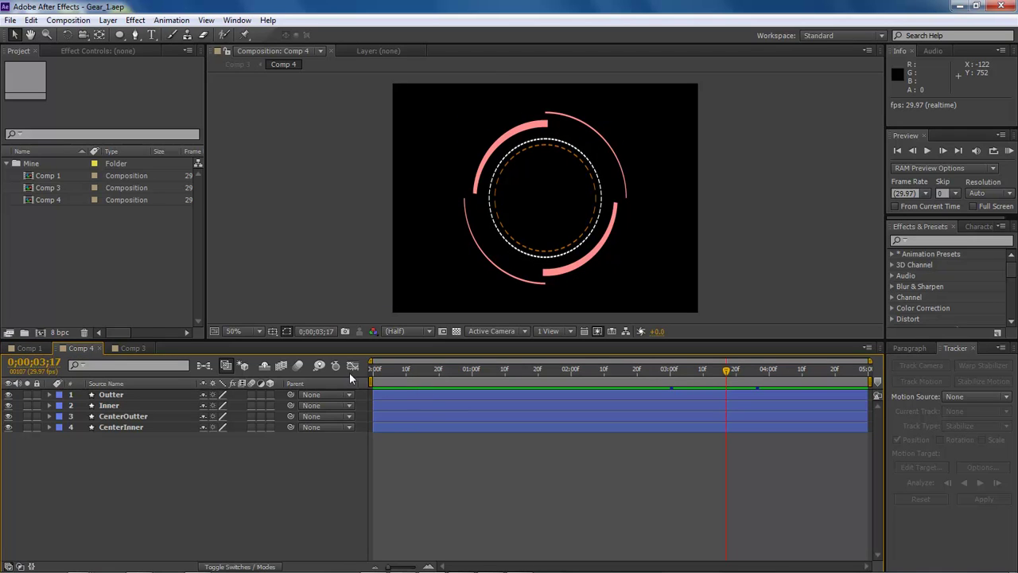
left_click(374, 369)
key("space")
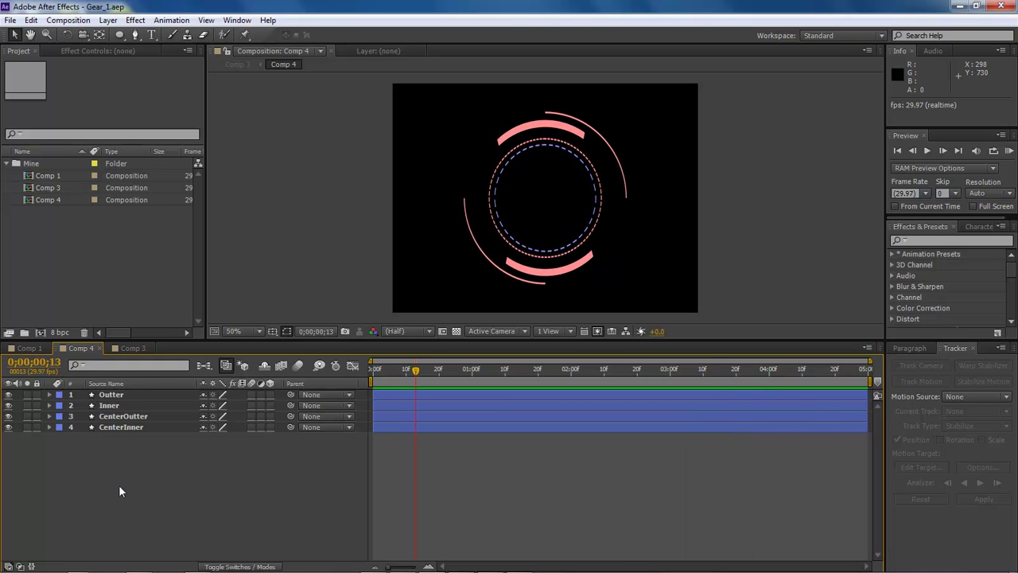
left_click(131, 349)
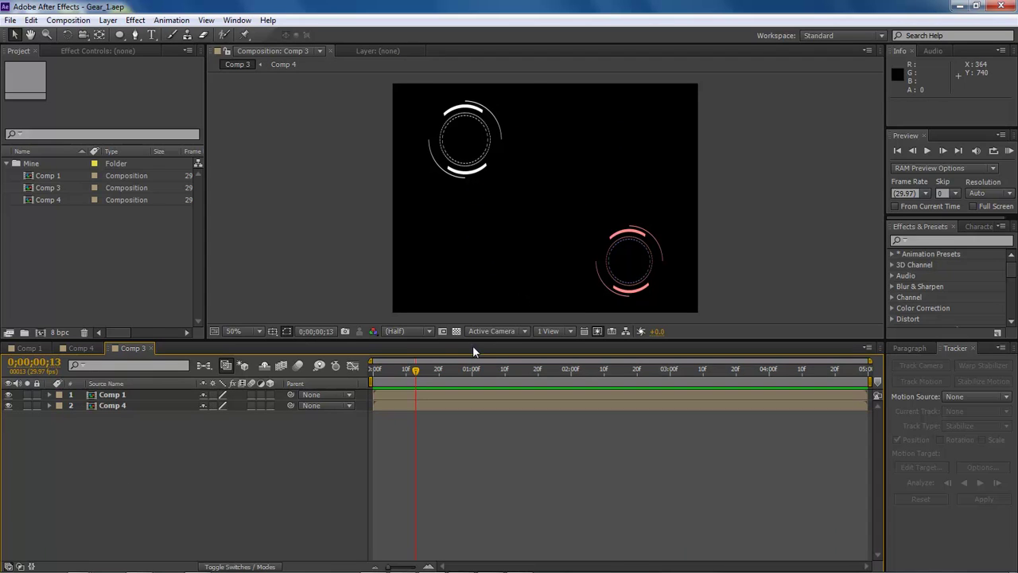
left_click_drag(418, 368, 334, 373)
left_click(364, 238)
key("space")
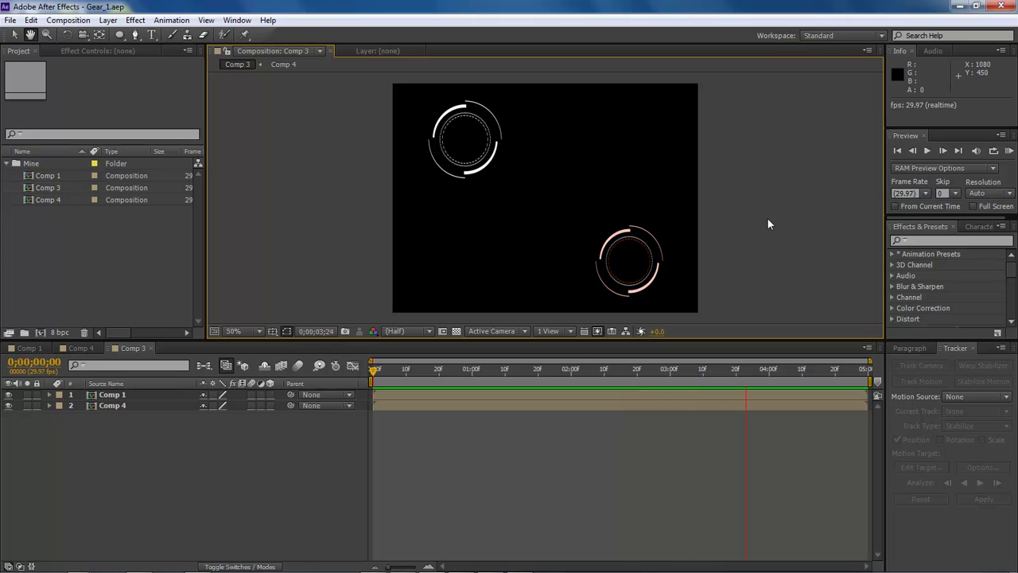
key("v")
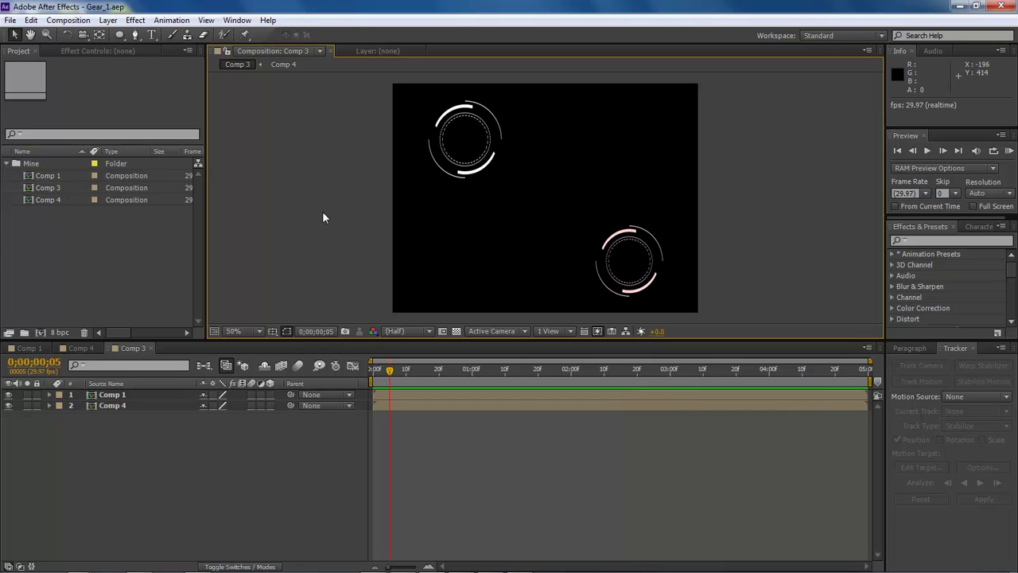
Collapse the Mine folder and close the Comp 3, Comp 4 and Comp 1 timelines.
left_click(5, 163)
left_click(151, 348)
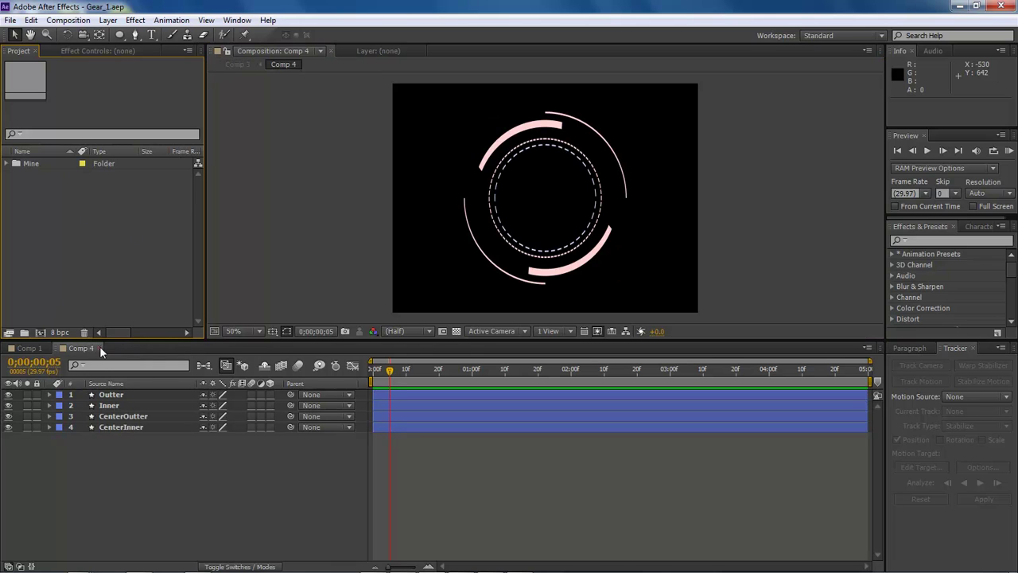
left_click(98, 348)
left_click(46, 348)
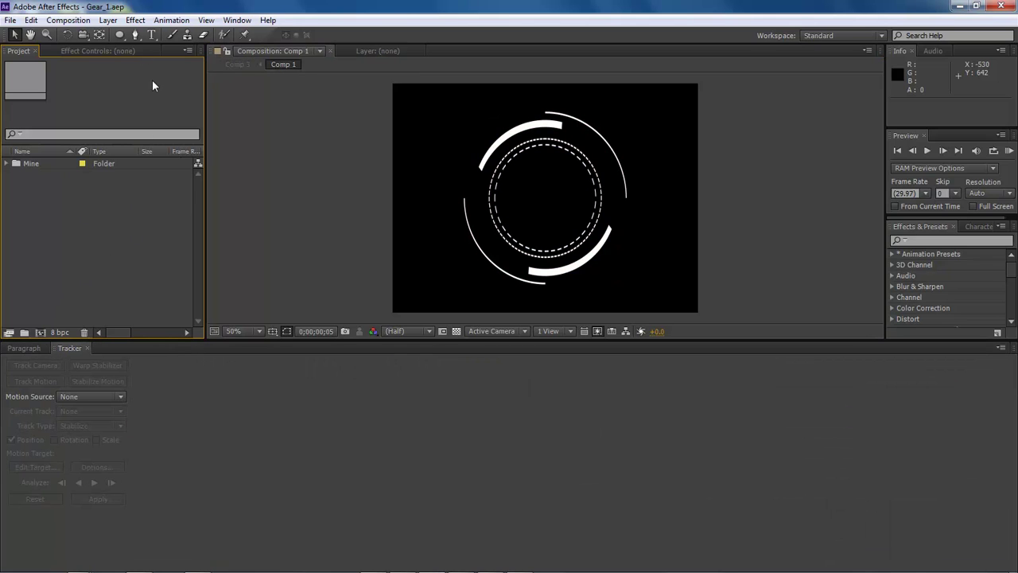
Create a new 960 x 720 composition with the DVCPRO HD 720 29.97 preset and a 5-second duration.
left_click(68, 20)
left_click(88, 35)
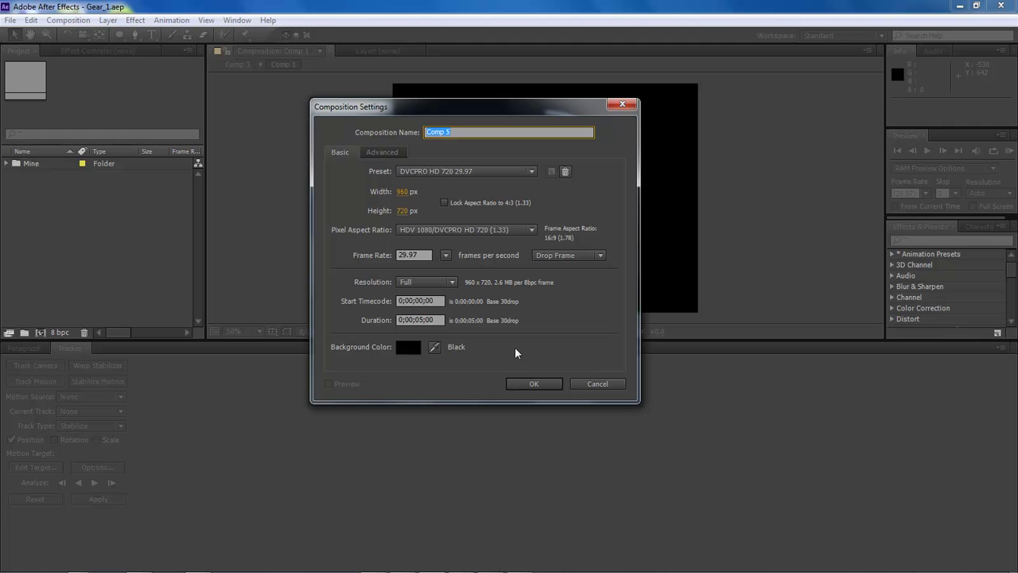
left_click(533, 384)
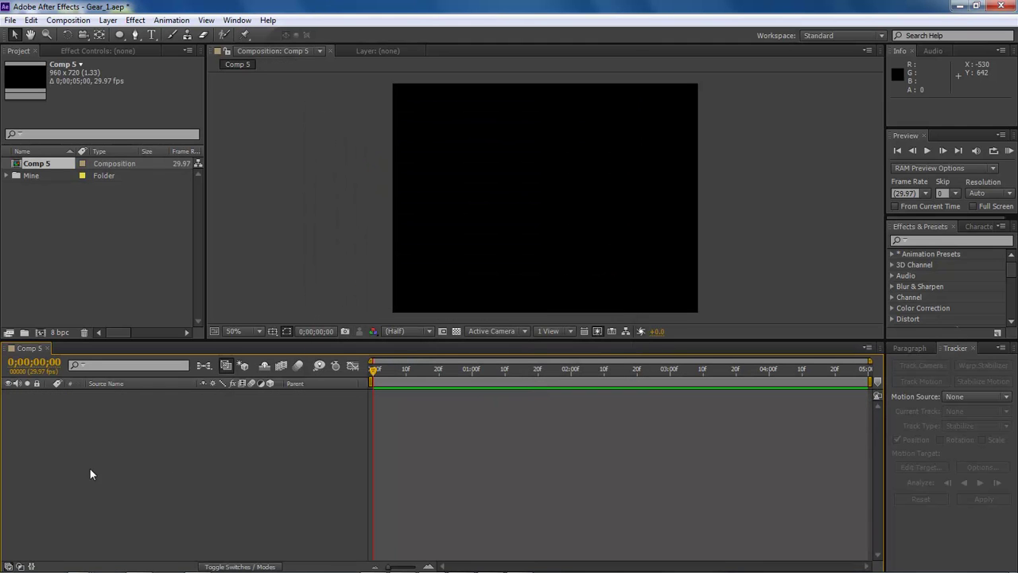
Add a full-frame ellipse shape layer with the Ellipse tool and scale it down to a centered circle.
left_click(123, 37)
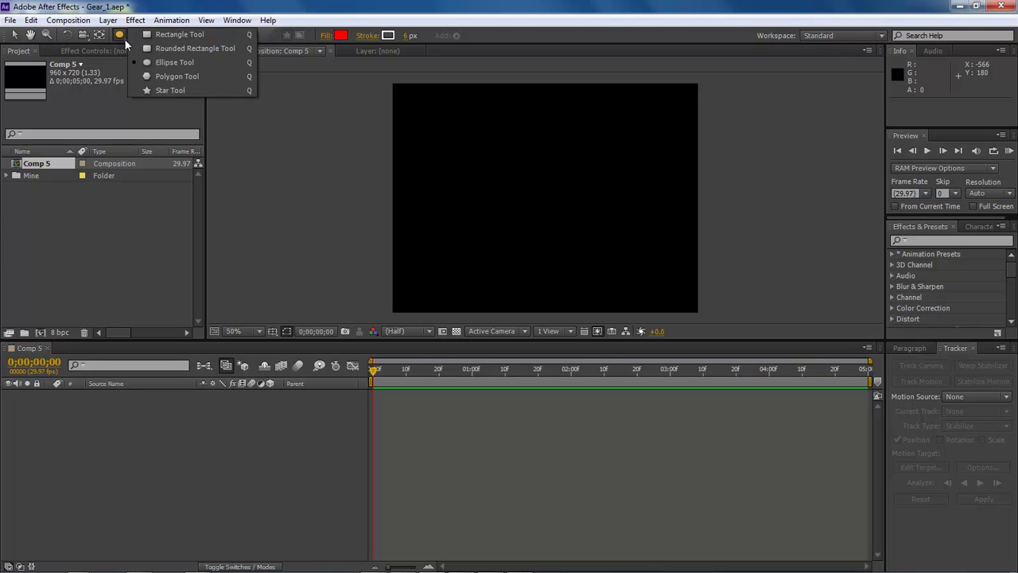
left_click(165, 63)
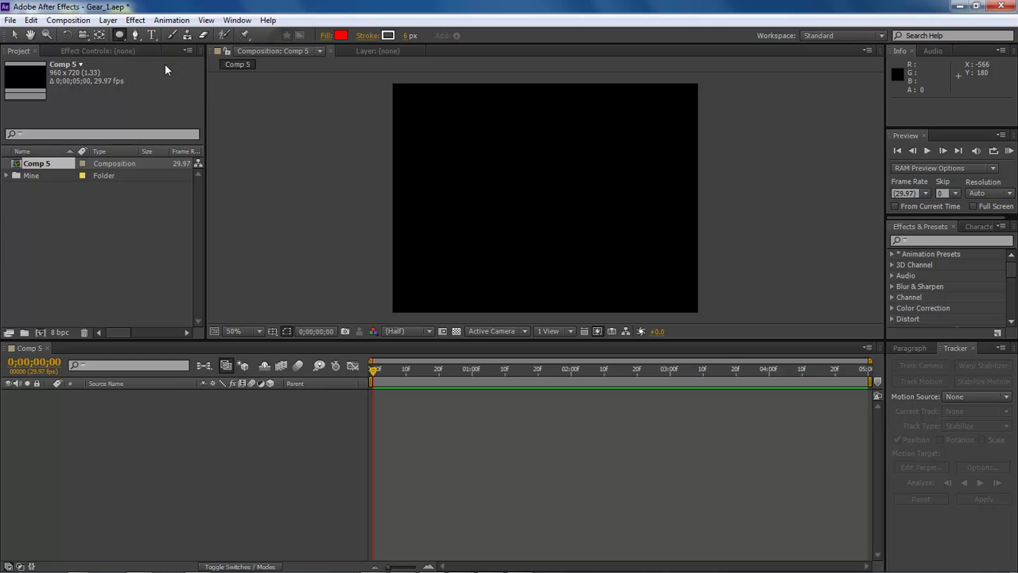
double_click(120, 36)
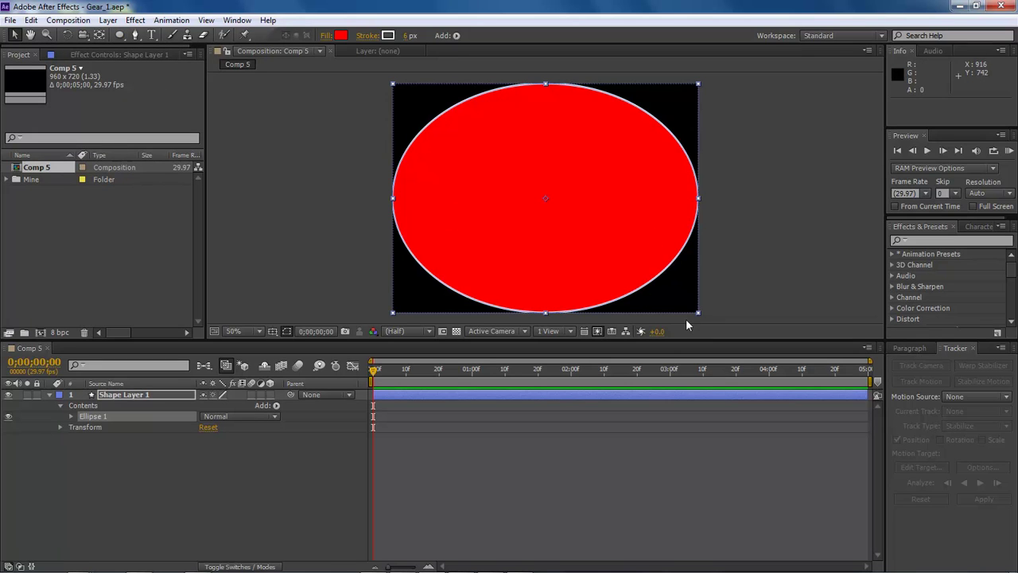
left_click_drag(699, 317, 645, 279)
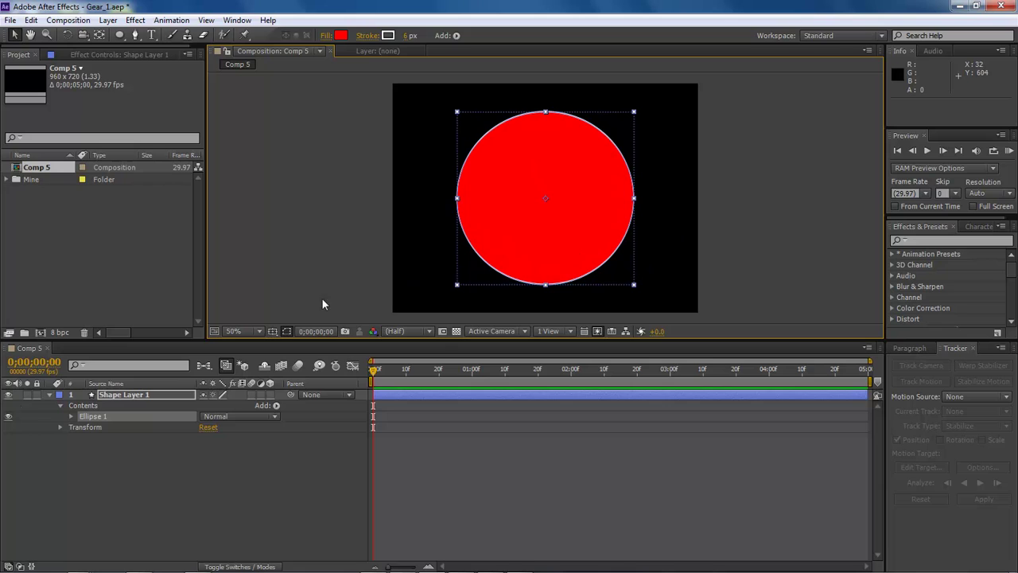
Delete the fill from the ellipse on Shape Layer 1, keeping only its stroke.
left_click(49, 395)
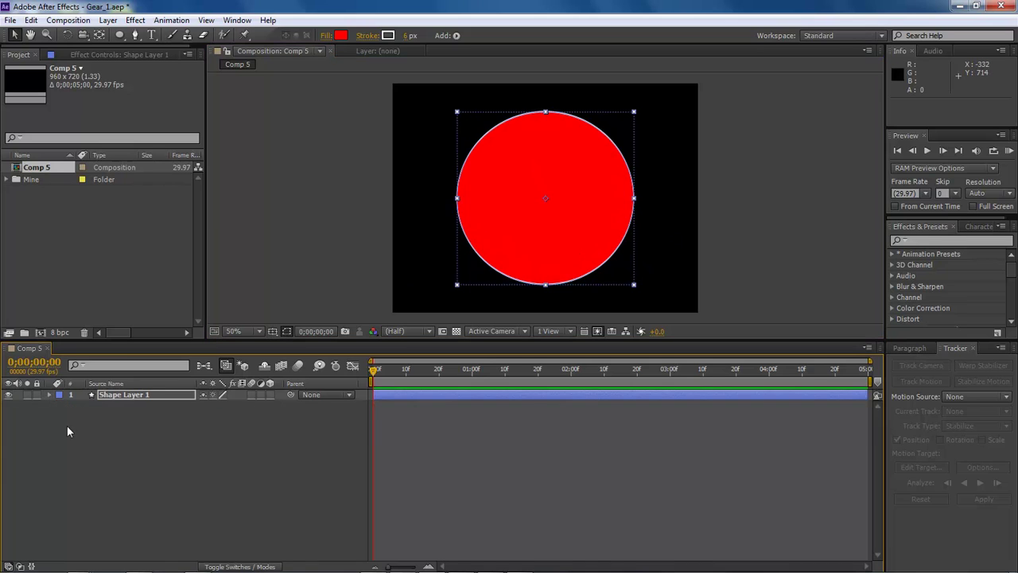
left_click(49, 394)
left_click(71, 417)
left_click(97, 450)
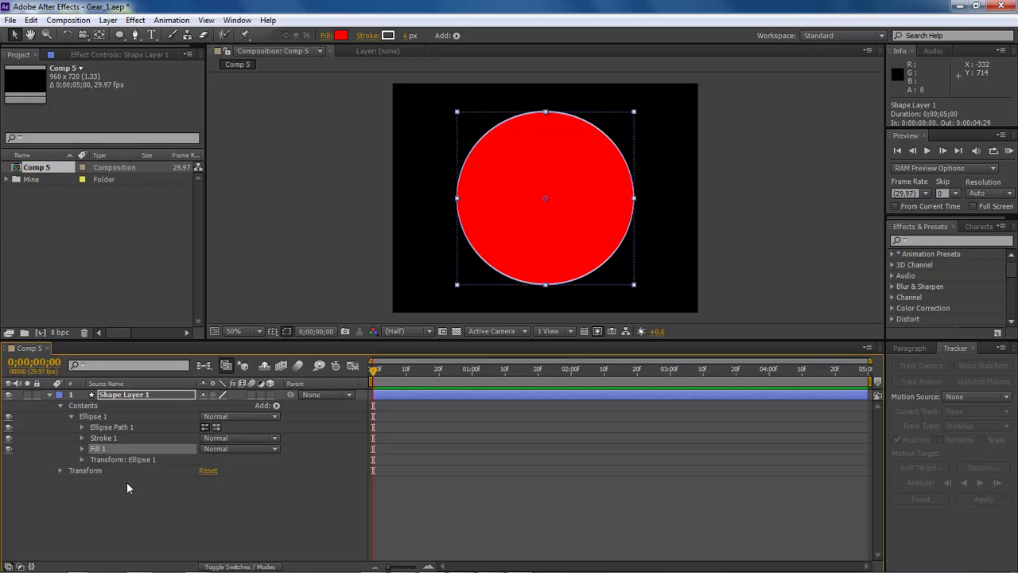
key("Delete")
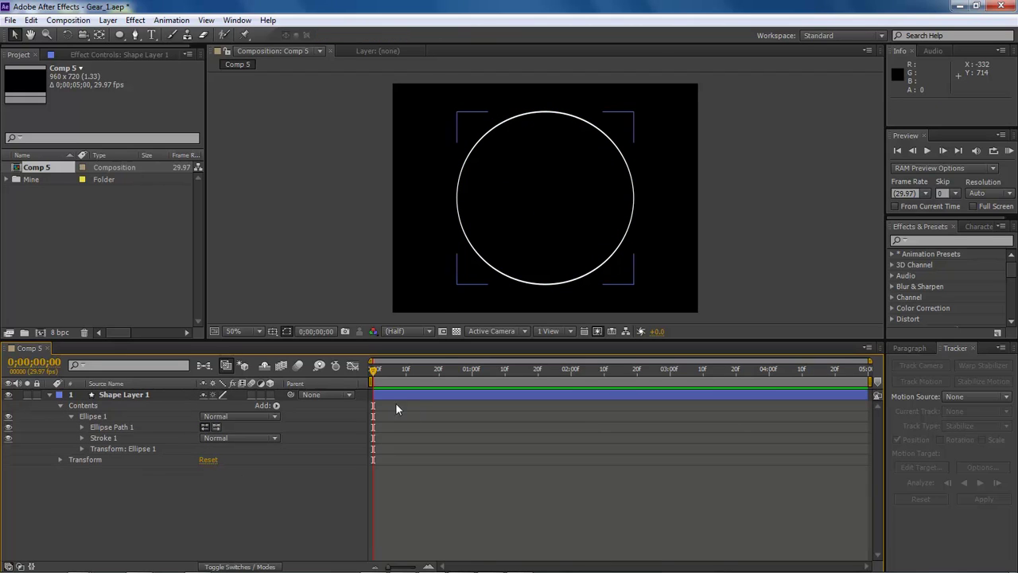
Set the ellipse's stroke width to 7.
left_click(82, 438)
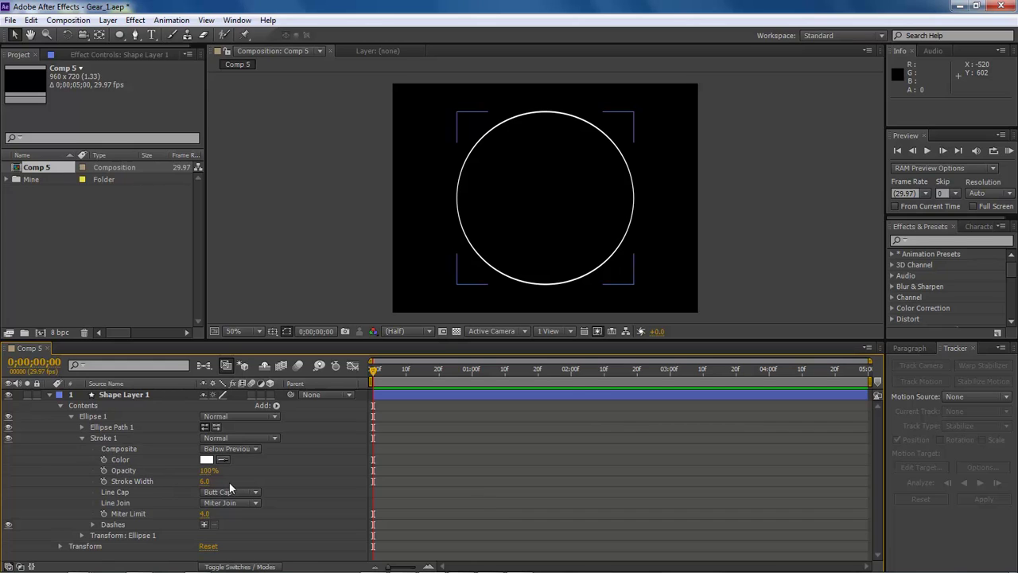
left_click(204, 481)
type("7")
key("Return")
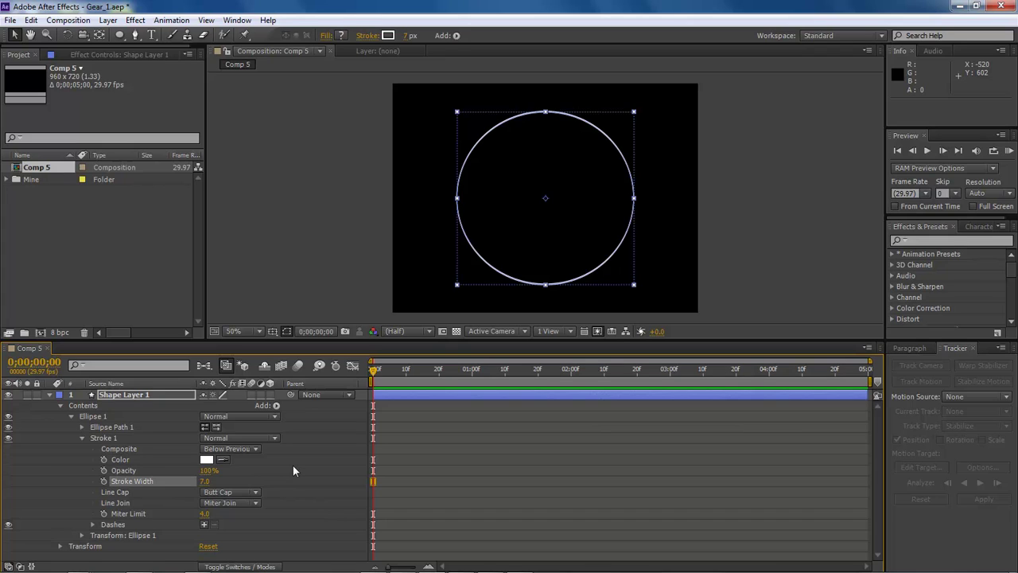
Add dashes to the ellipse's stroke and set the dash length to 800.
left_click(204, 525)
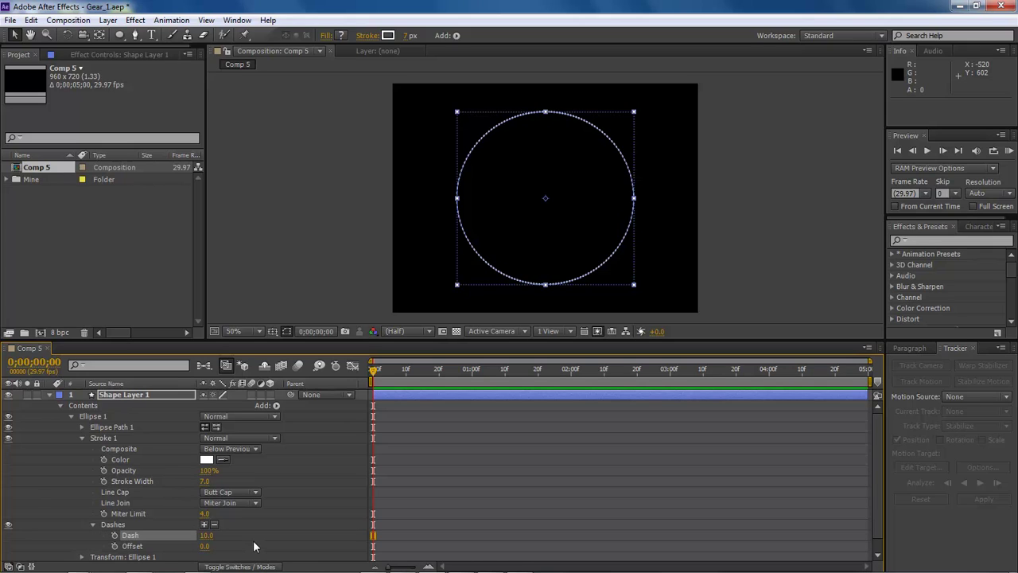
left_click(206, 535)
type("800")
key("Return")
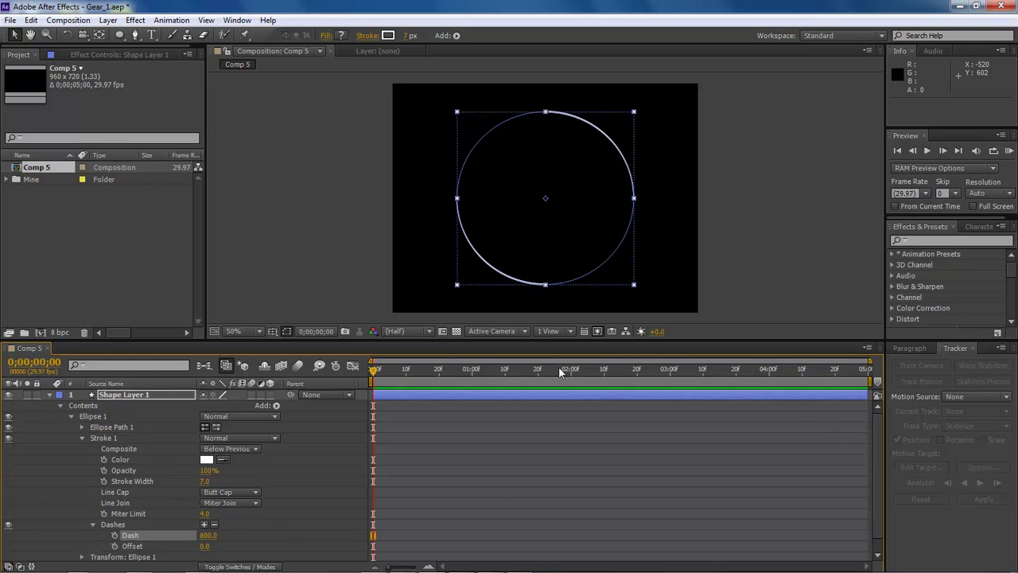
left_click(399, 267)
left_click(583, 113)
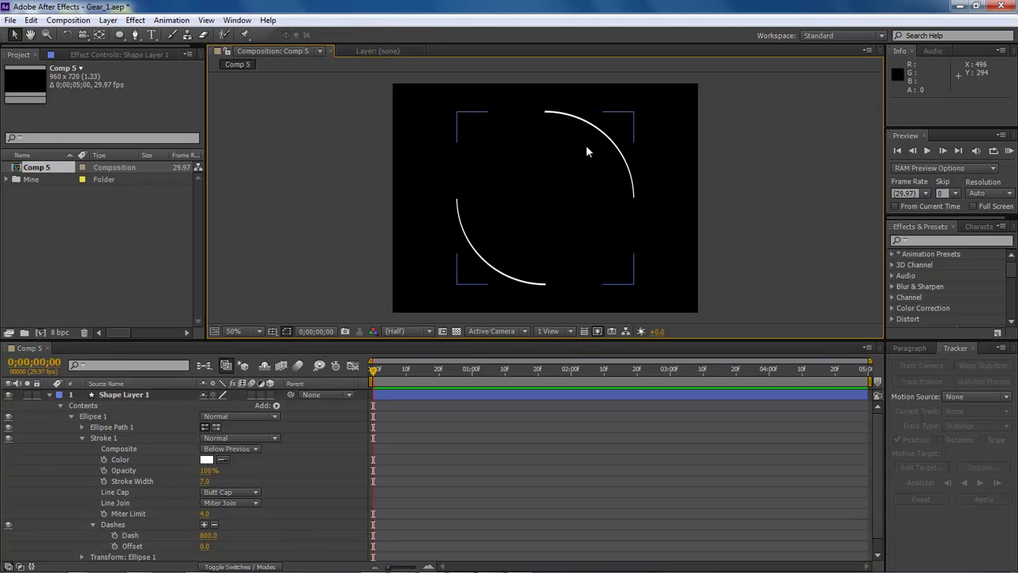
Add a dash Offset keyframe at 0;00;04;00 for the ellipse's stroke.
left_click(287, 448)
left_click(721, 368)
left_click(783, 368)
mouse_move(771, 370)
left_mouse_down()
mouse_move(804, 371)
mouse_move(770, 371)
left_mouse_up()
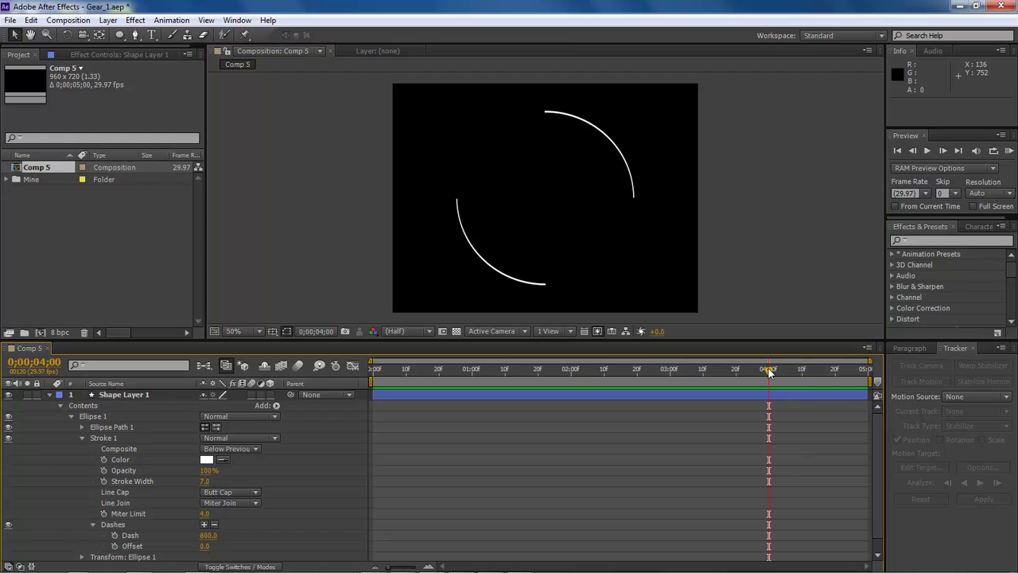
left_click(749, 424)
left_click(114, 546)
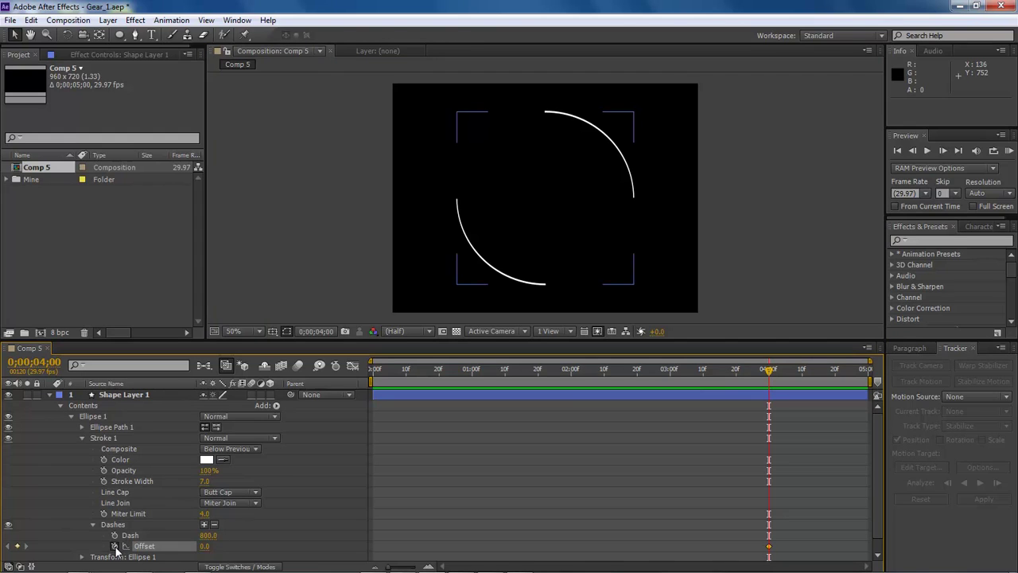
Set the dash Offset to 1578 at 0;00;04;29, the composition's last frame.
left_click_drag(780, 374, 869, 372)
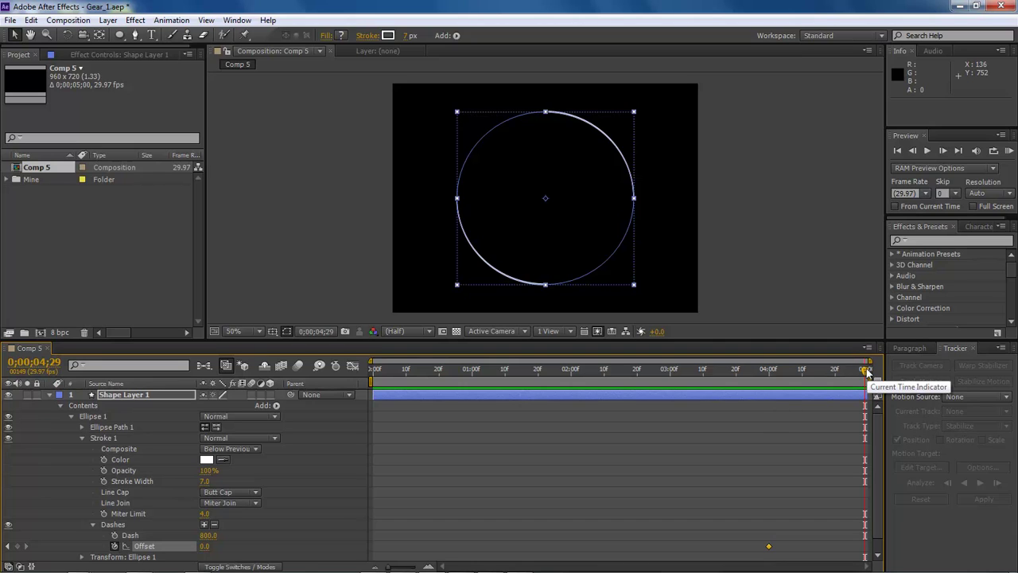
left_click(205, 546)
type("1578")
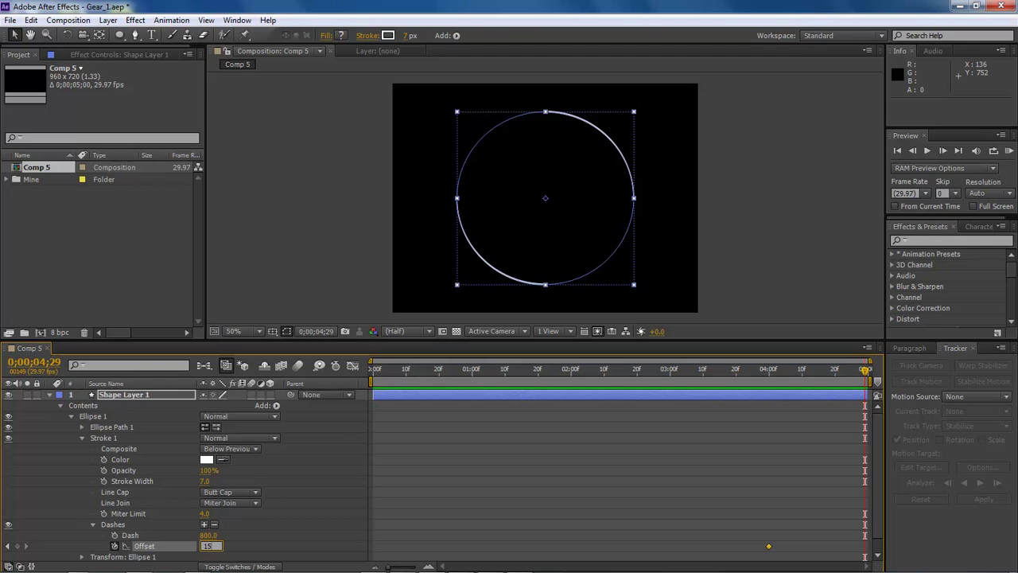
key("Return")
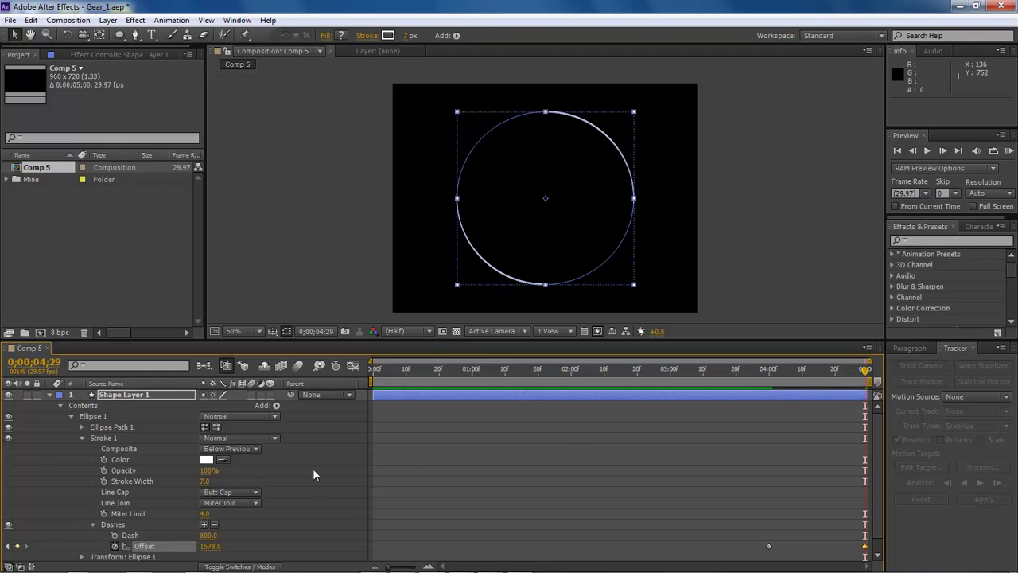
Preview the dash offset animation from the first frame and return to the start of the timeline.
left_click(347, 243)
left_click_drag(865, 370, 373, 369)
key("h")
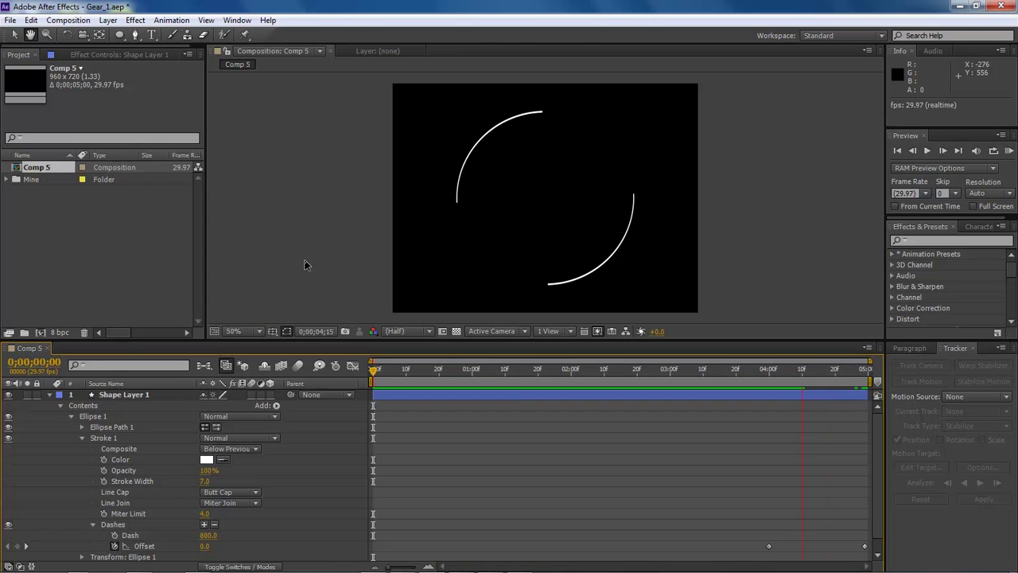
key("space")
left_click_drag(544, 378, 353, 367)
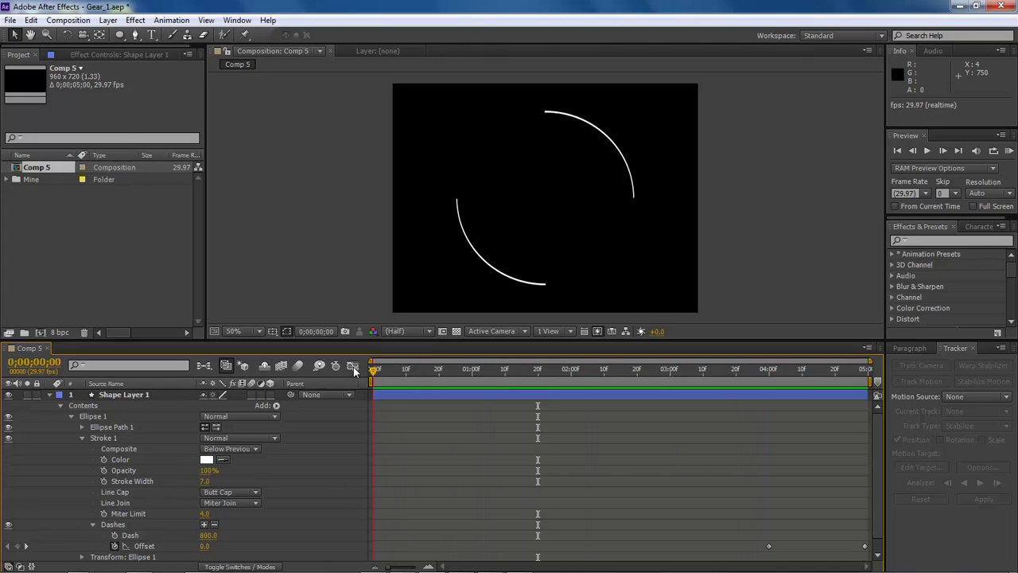
Rename Shape Layer 1 as Outter and duplicate the layer.
left_click(49, 395)
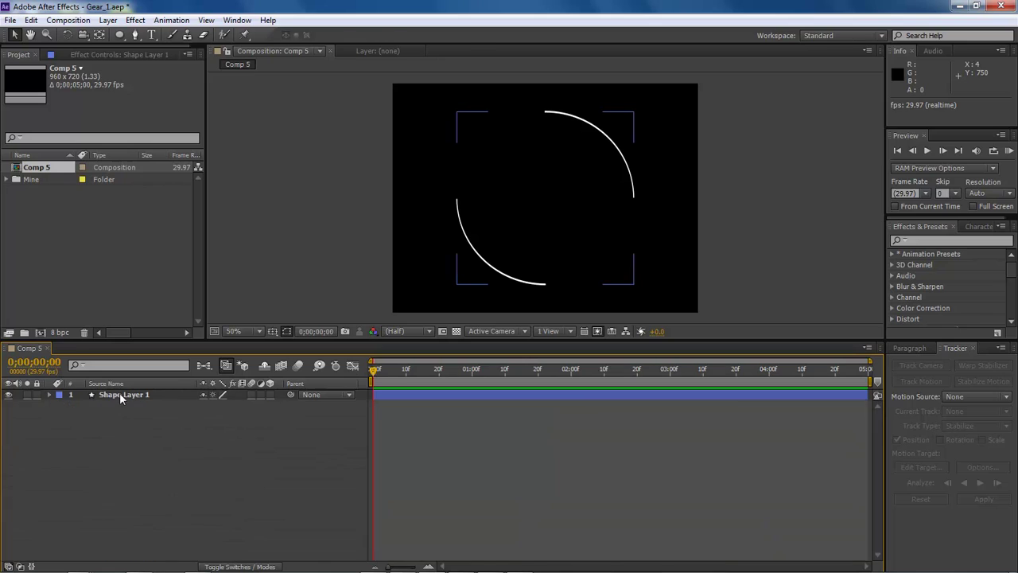
left_click(119, 394)
key("Return")
type("Oute")
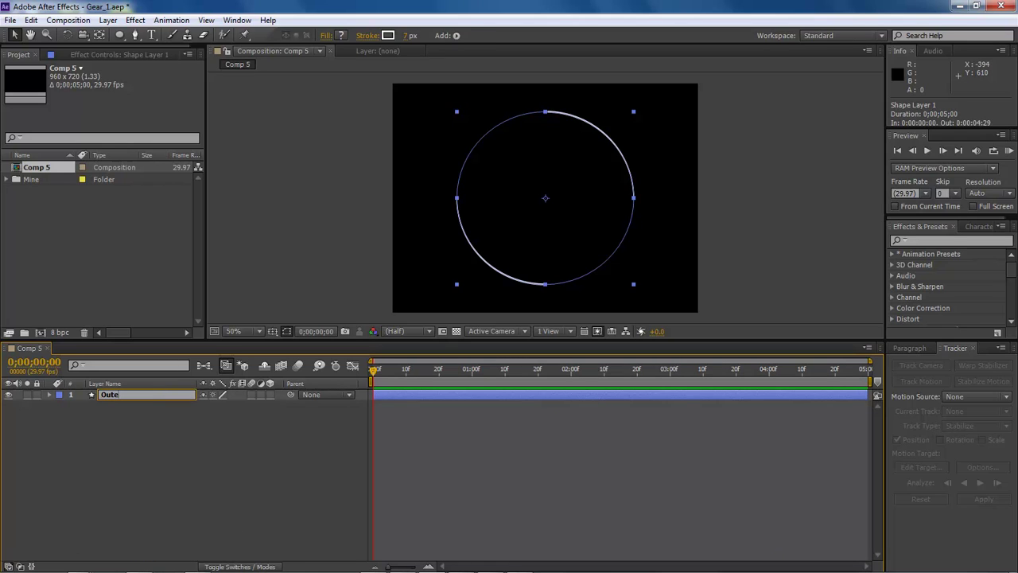
type("rter")
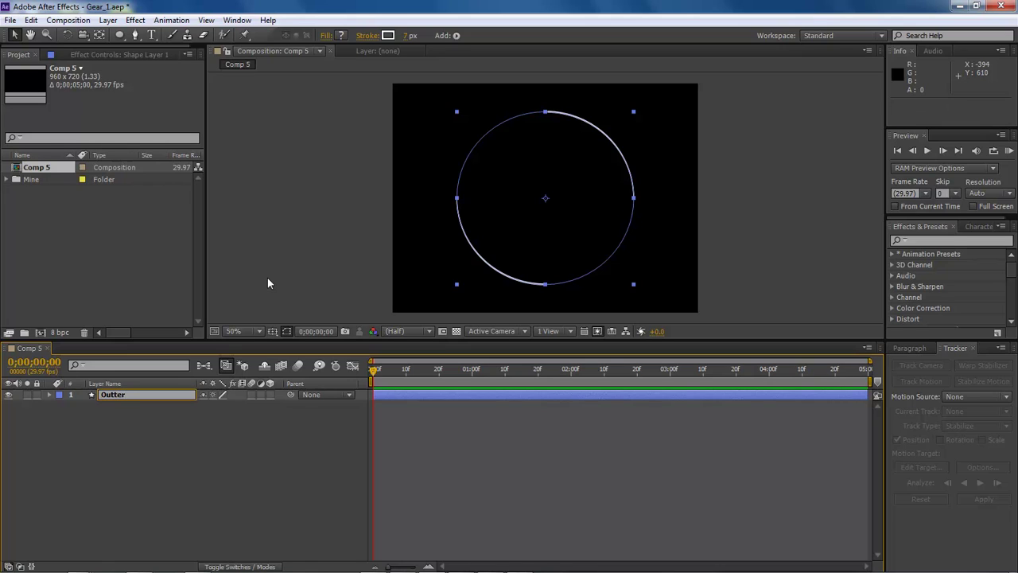
key("Return")
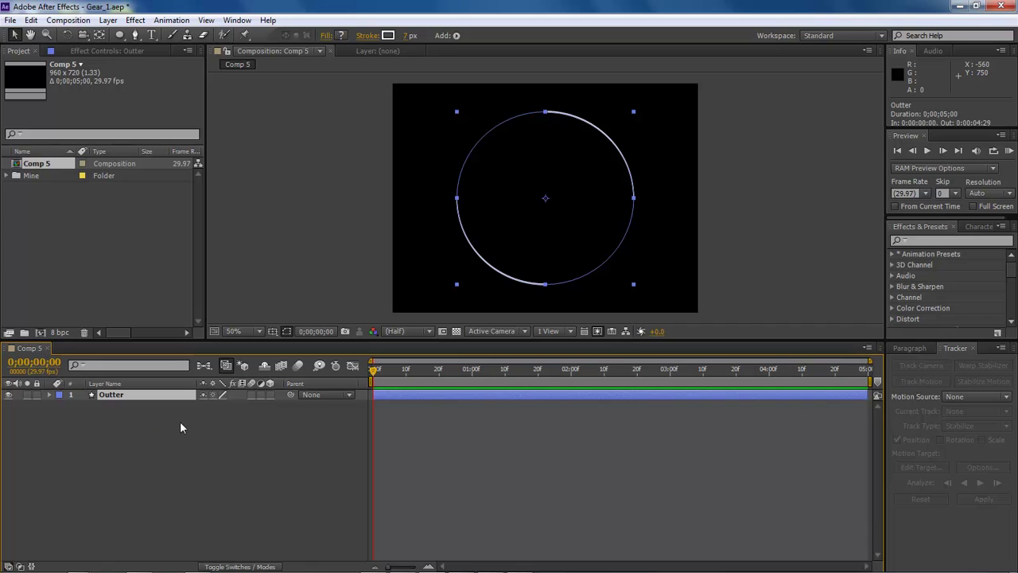
key("ctrl+d")
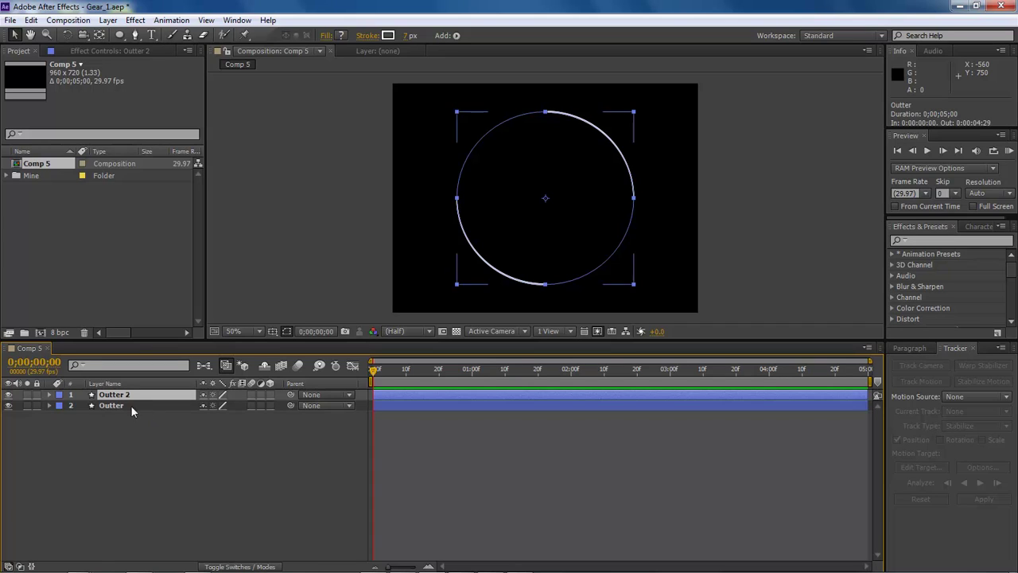
Move the duplicated layer below Outter and rename it as Inner.
left_click_drag(121, 395, 114, 412)
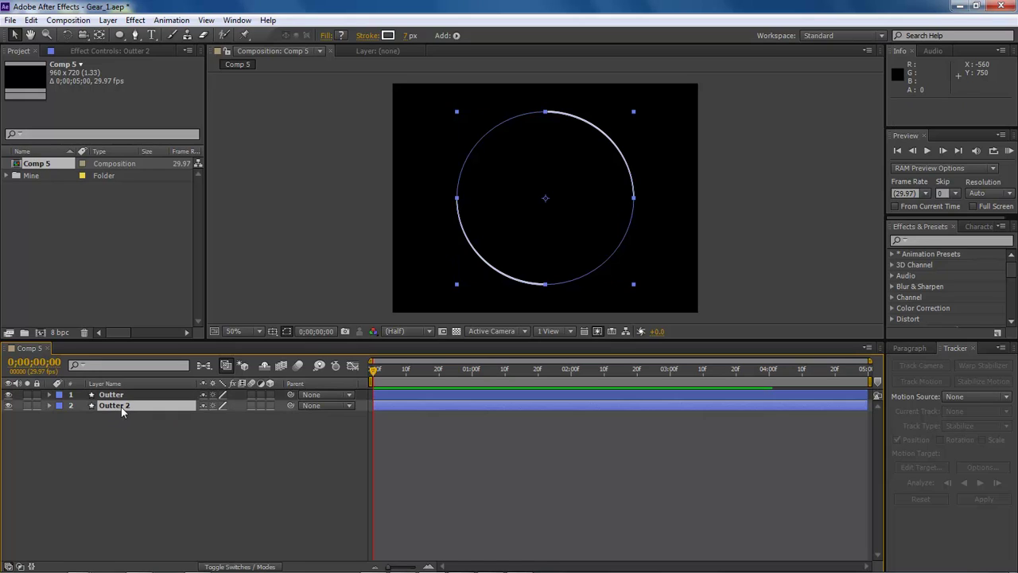
key("Return")
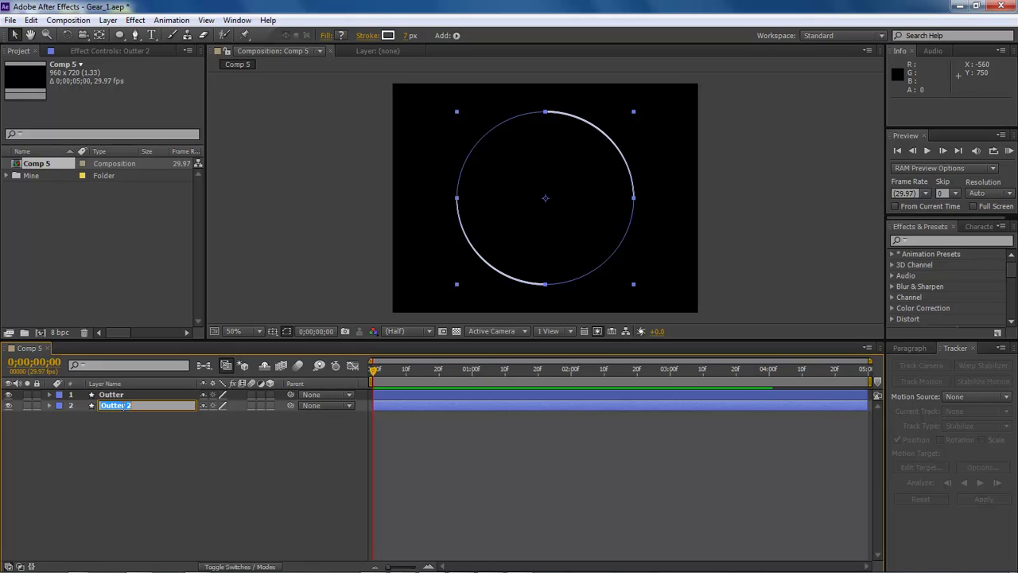
type("Inner")
key("Return")
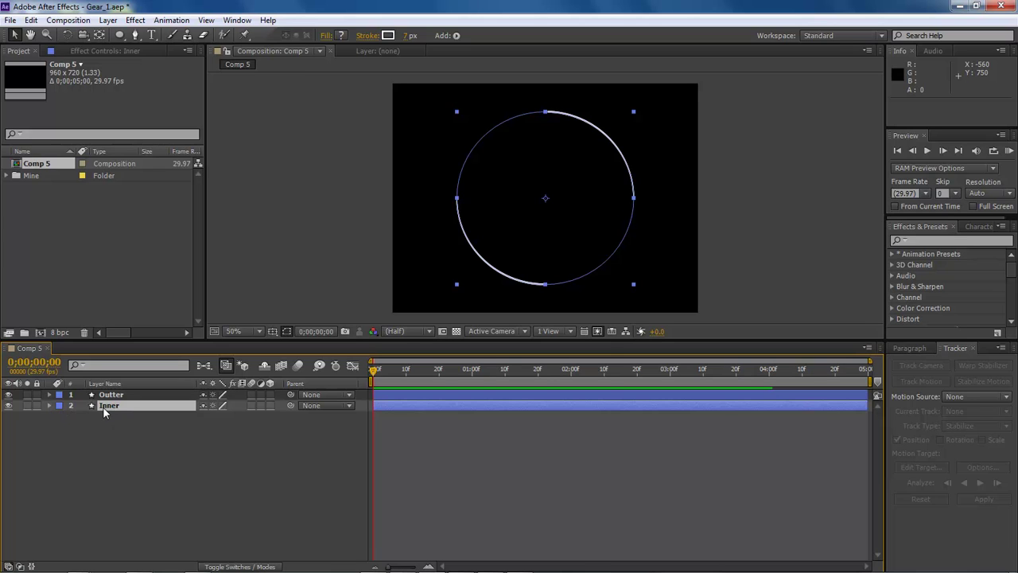
Scale the Inner layer to 90% and set its ellipse's stroke width to 34.
key("s")
mouse_move(212, 421)
left_mouse_down()
mouse_move(237, 422)
mouse_move(208, 416)
left_mouse_up()
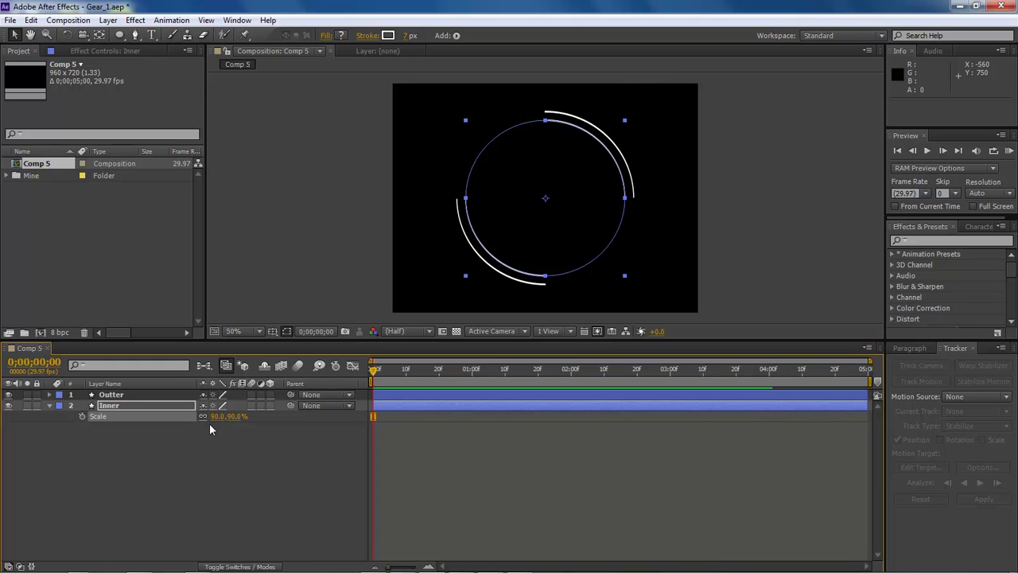
left_click(51, 406)
left_click(50, 406)
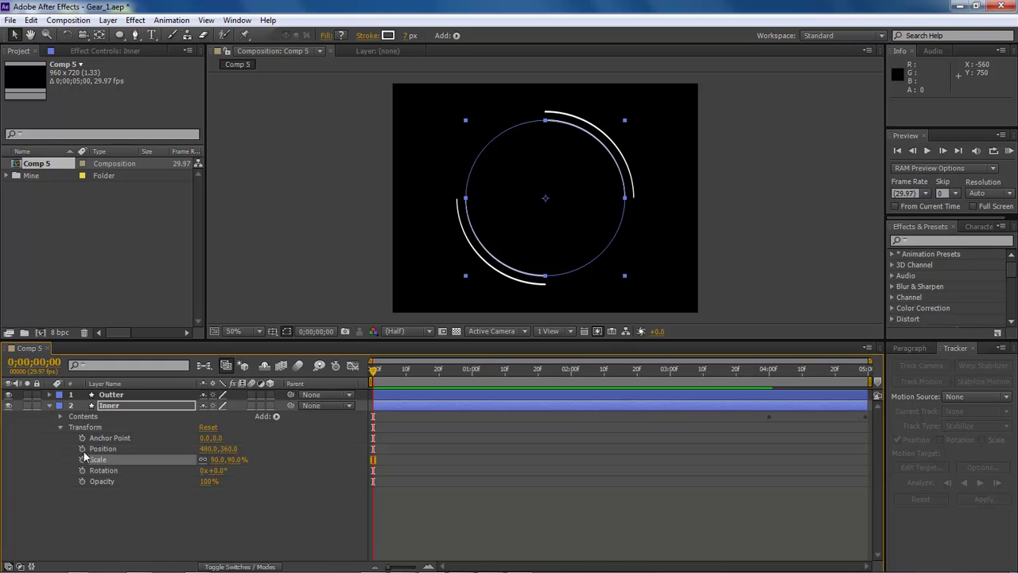
left_click(60, 427)
left_click(60, 416)
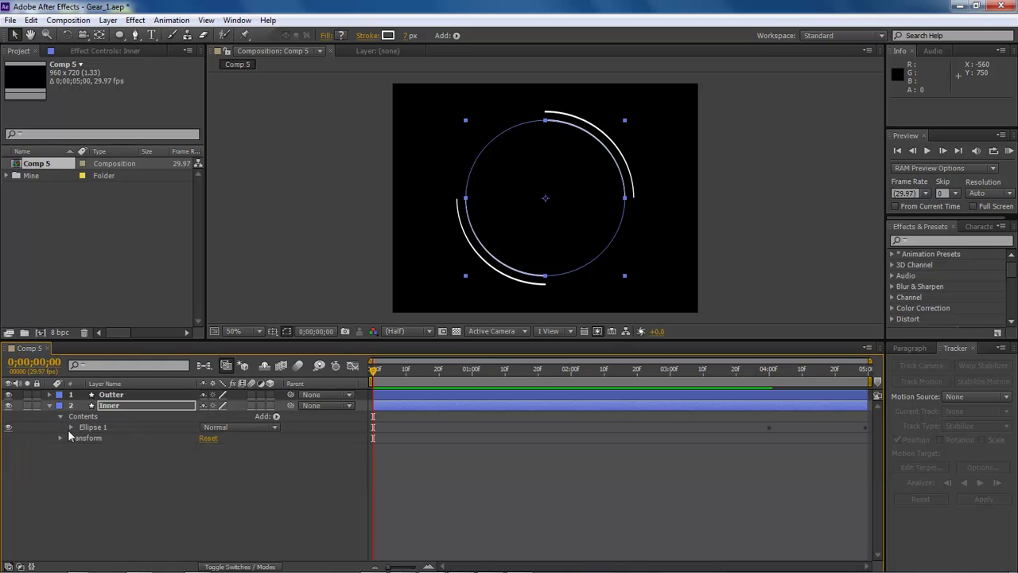
left_click(71, 427)
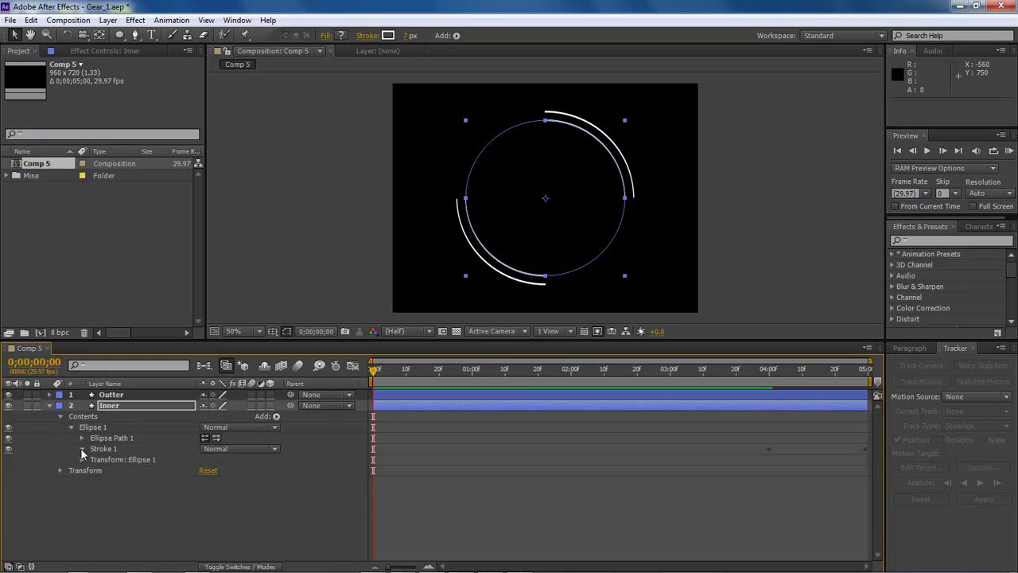
left_click(82, 450)
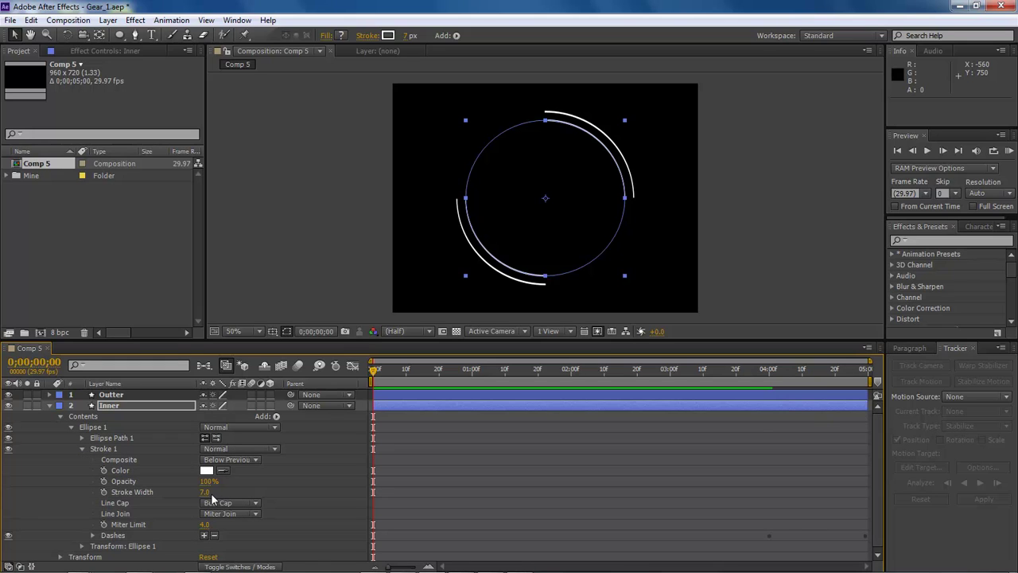
left_click_drag(212, 498, 204, 496)
left_click(205, 494)
type("34")
key("Return")
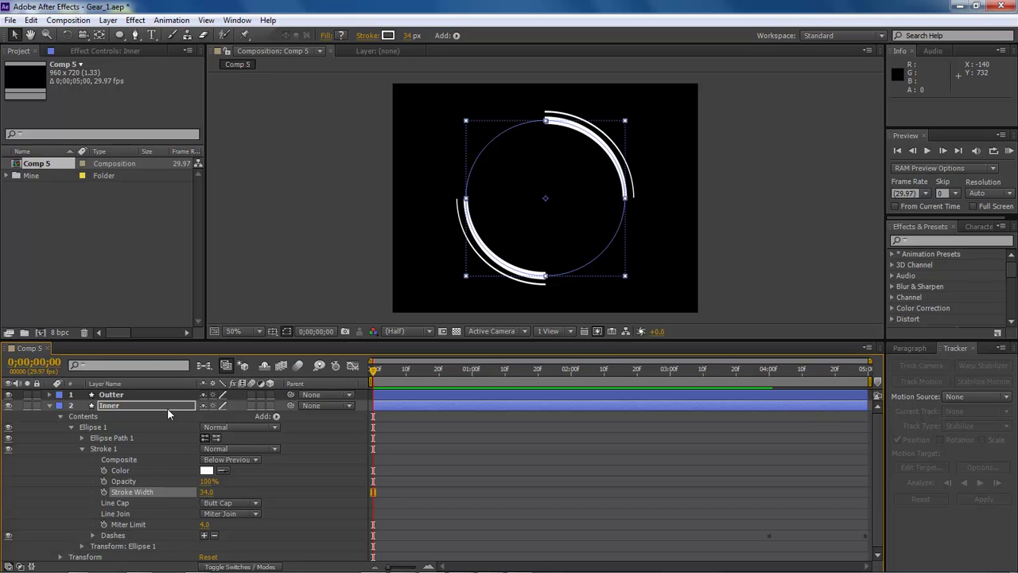
Replace the Inner stroke's dash Offset keyframes with a single keyframe of 779 at the first frame.
left_click(93, 536)
scroll(295, 511, "down", 1)
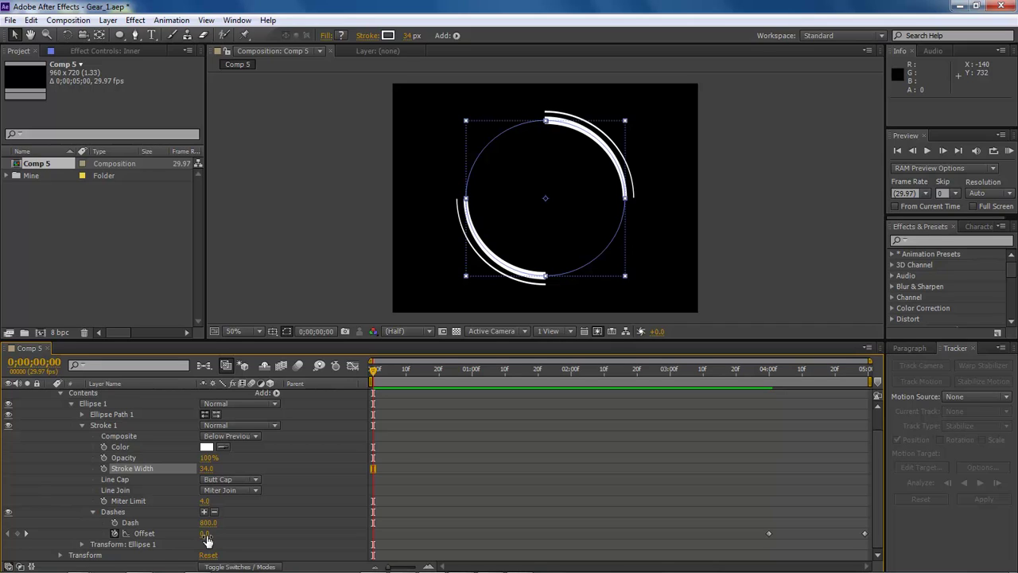
left_click(115, 533)
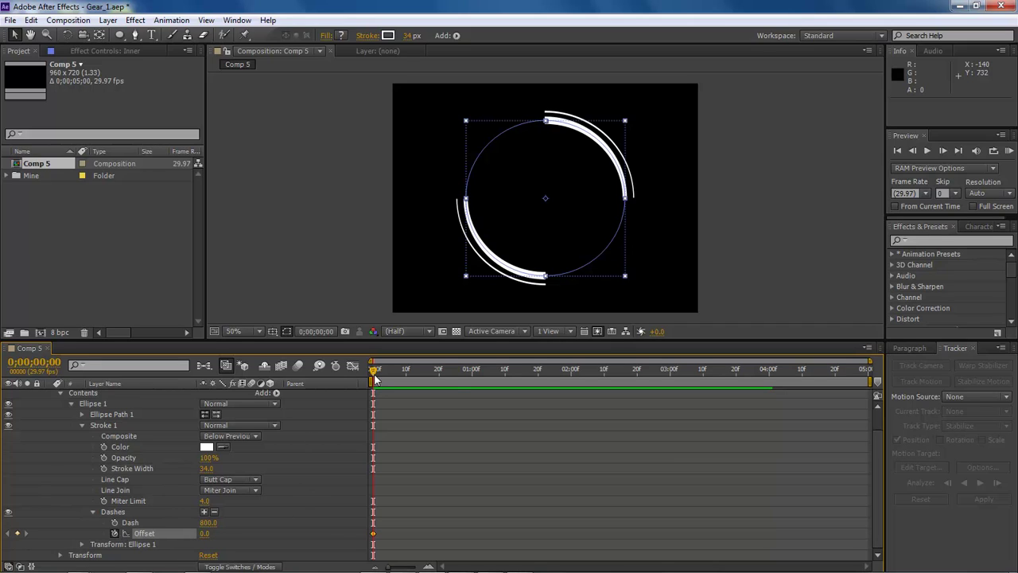
left_click_drag(375, 374, 473, 372)
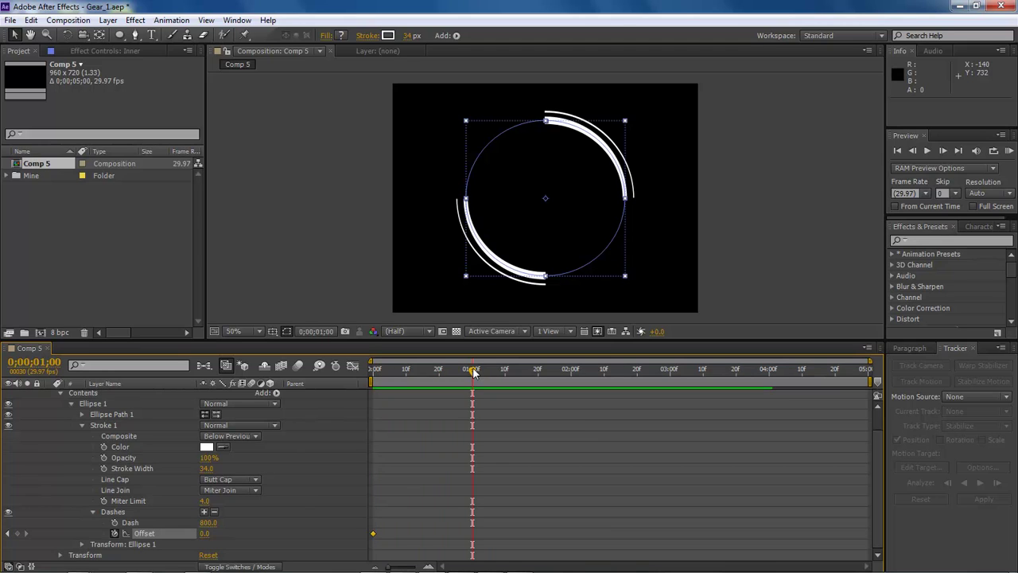
key("Home")
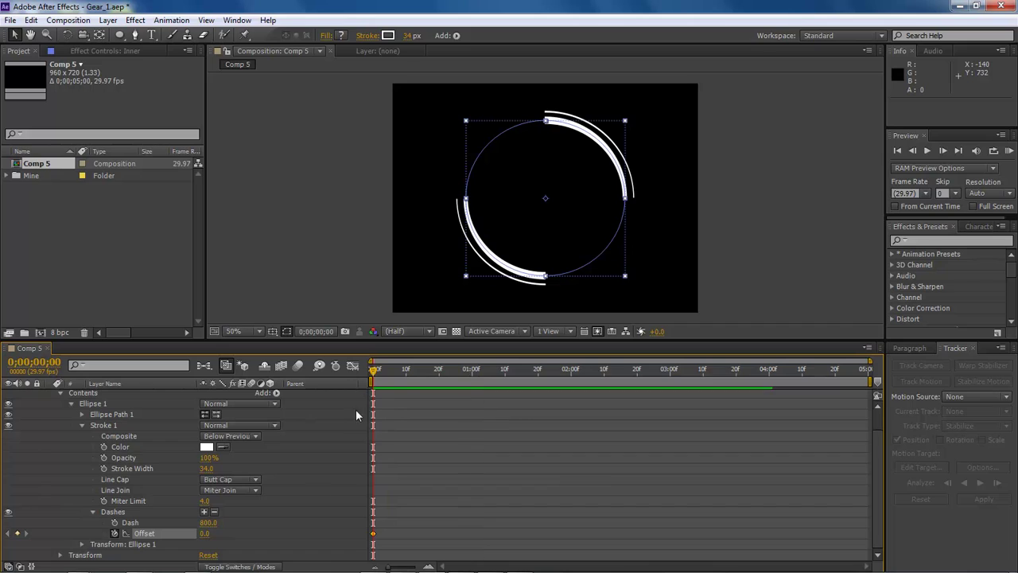
left_click(203, 536)
type("779")
key("Return")
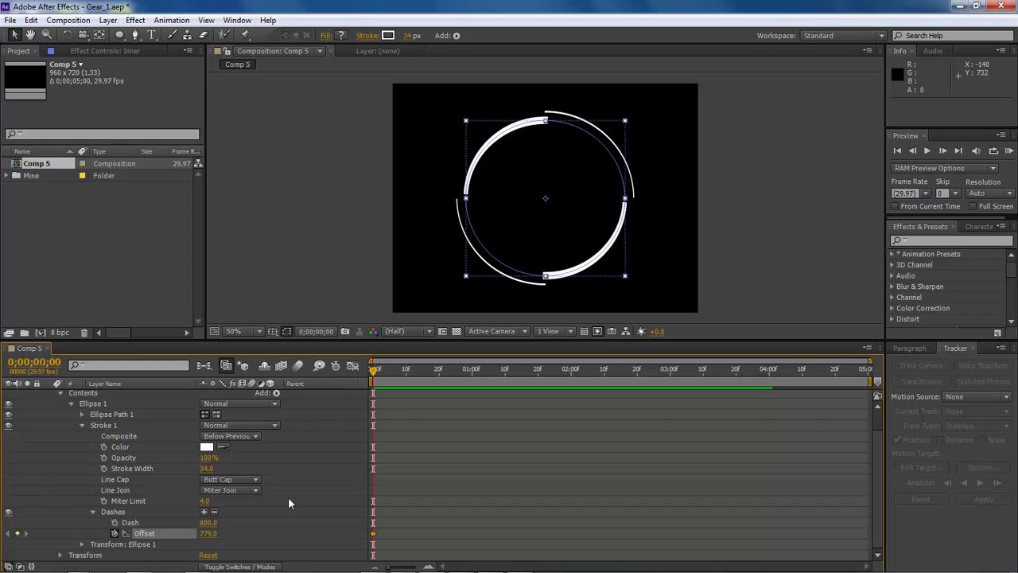
Set the Inner stroke's dash Offset to 0 at 0;00;01;00 and add a keyframe holding it at 0;00;02;10.
left_click(376, 371)
left_click_drag(491, 371, 473, 371)
left_click(208, 533)
type("80")
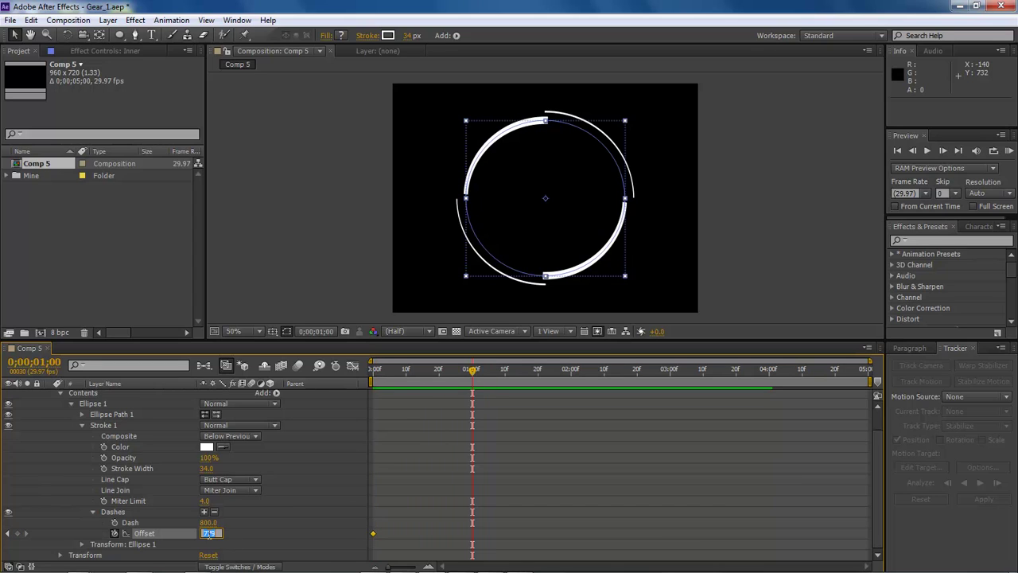
key("Return")
mouse_move(471, 371)
left_mouse_down()
mouse_move(371, 372)
mouse_move(473, 370)
left_mouse_up()
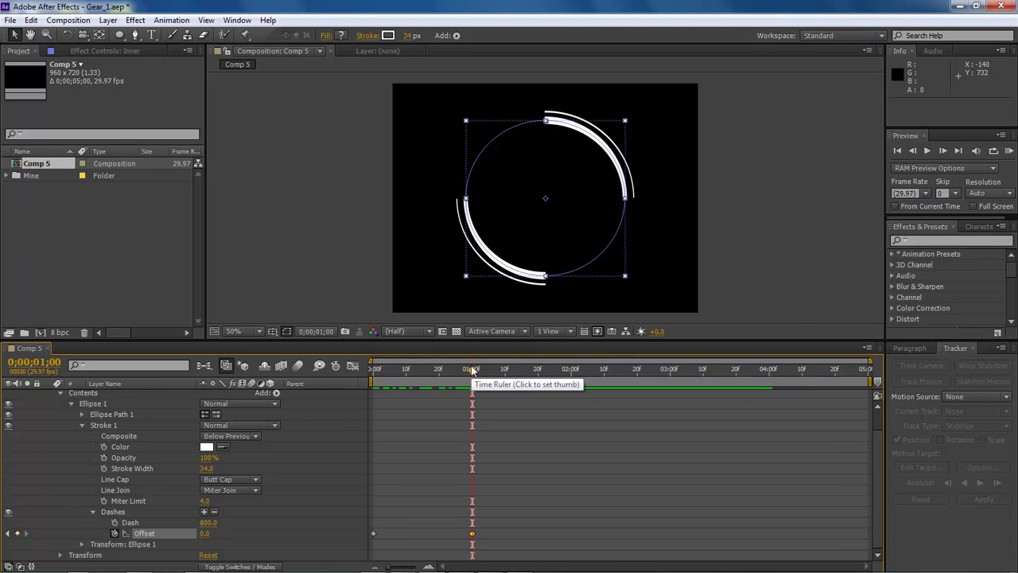
scroll(473, 370, "up", 1)
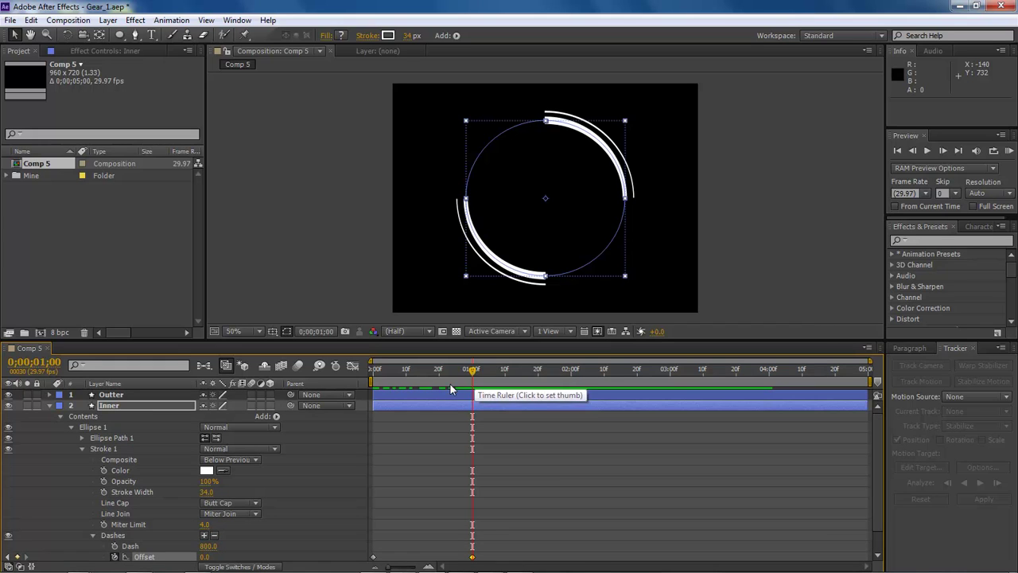
left_click_drag(473, 371, 606, 373)
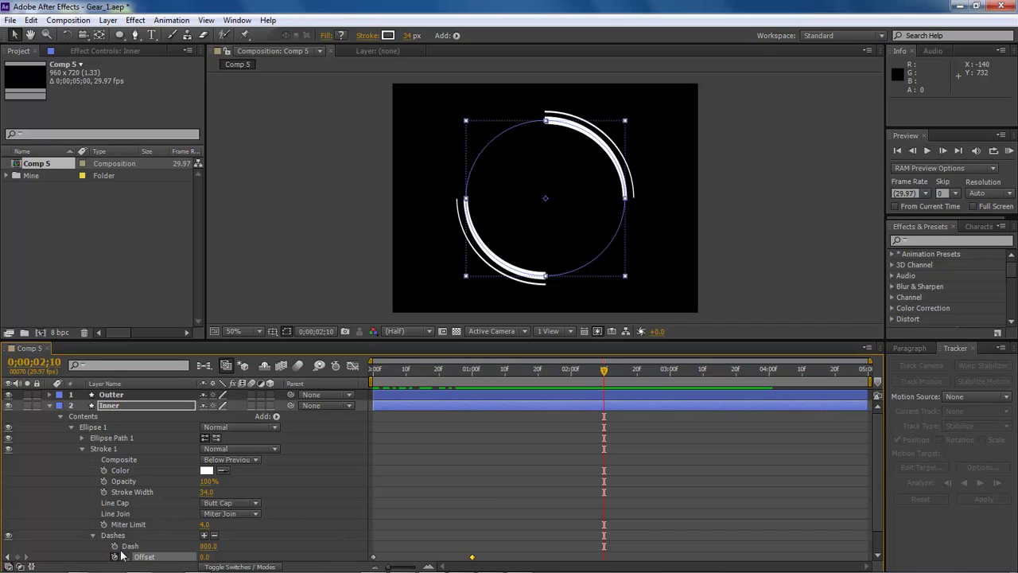
left_click(16, 557)
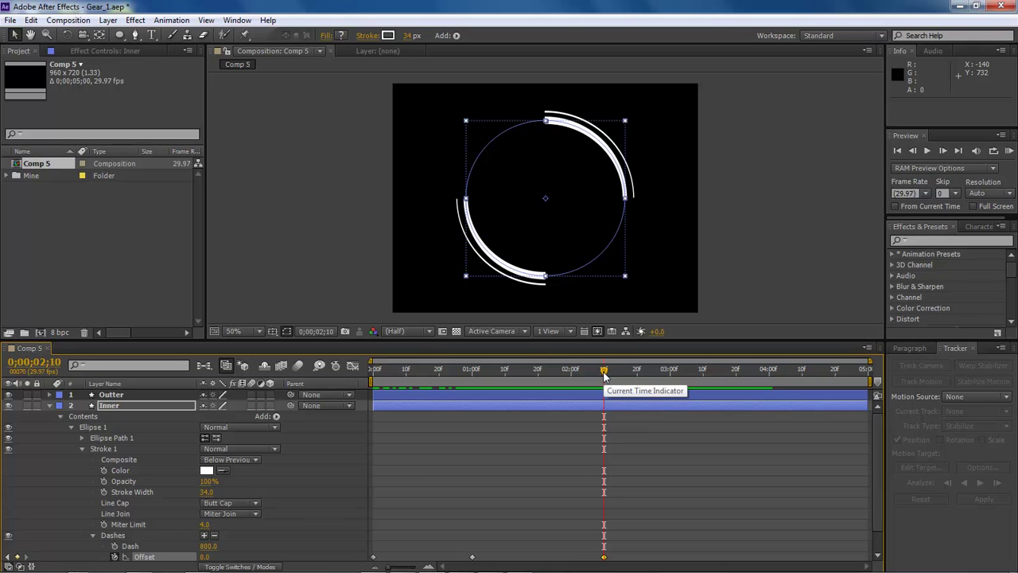
Copy the Inner stroke's Offset keyframe at 0;00;01;00, paste it at 0;00;03;00 and return to the first frame.
left_click_drag(604, 374, 669, 375)
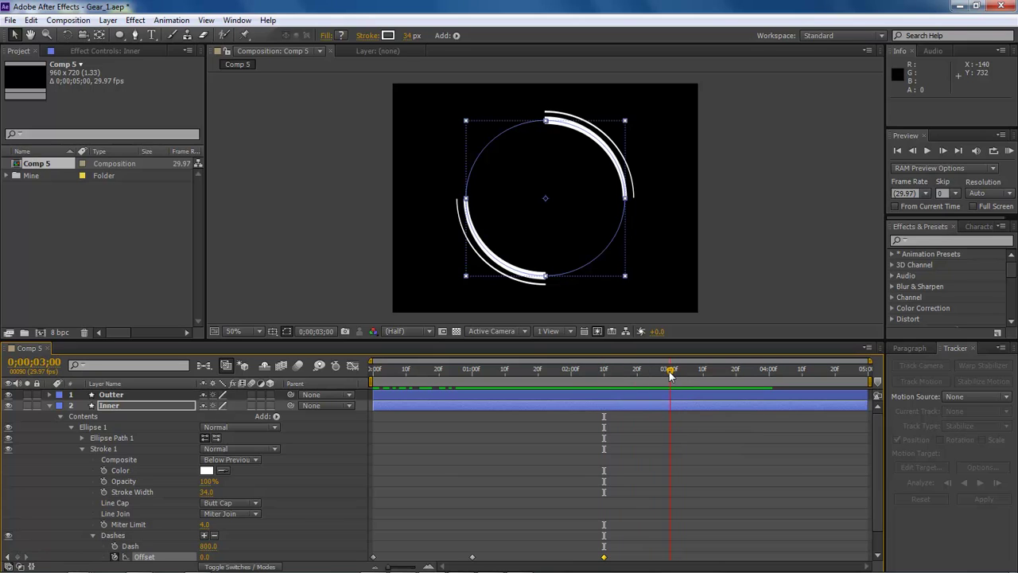
left_click(472, 557)
key("ctrl+c")
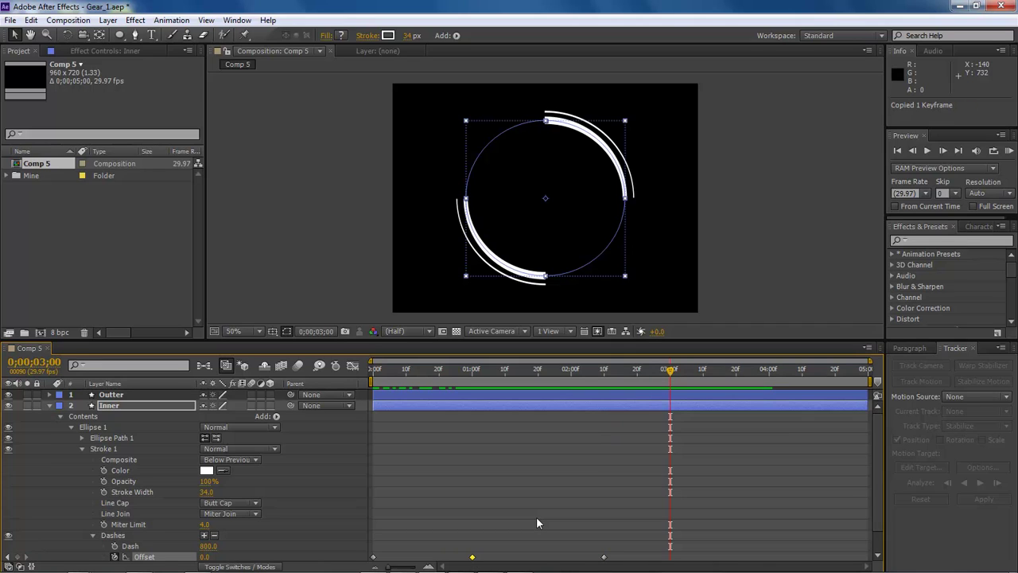
key("ctrl+v")
left_click_drag(672, 380, 328, 377)
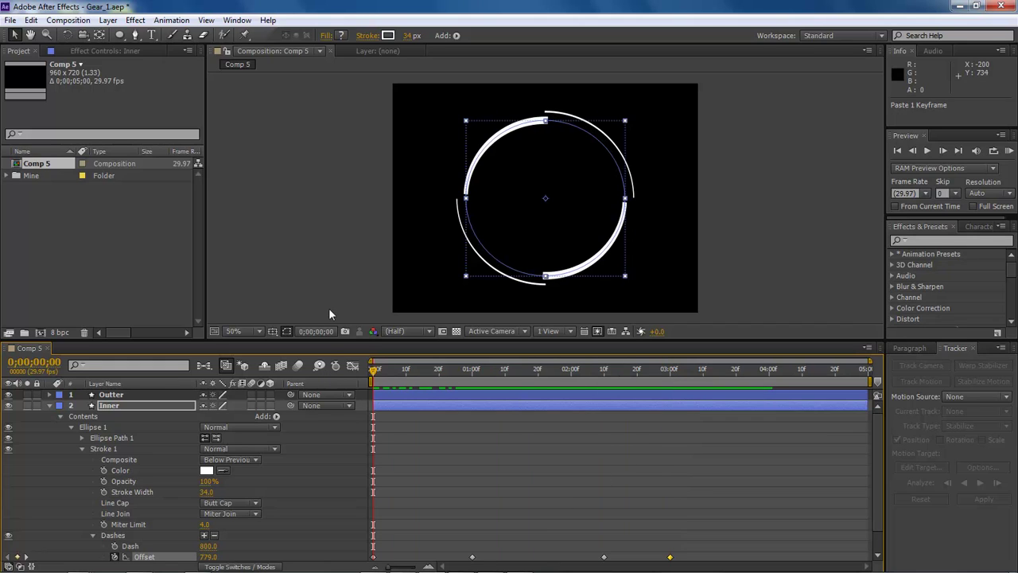
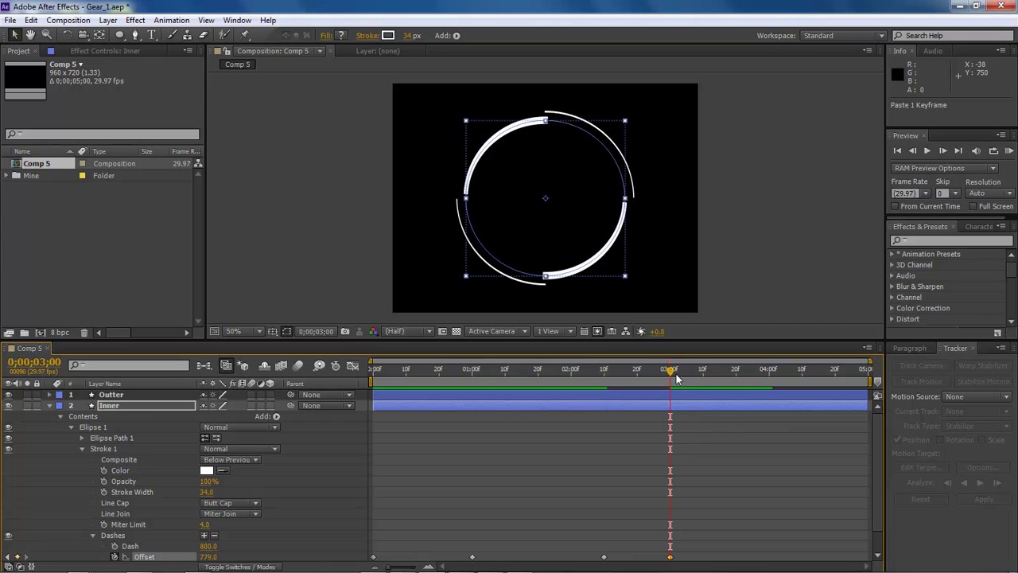
Preview the Inner ring's dash animation from the first frame and return to the start of the timeline.
key("Home")
left_click(304, 250)
key("space")
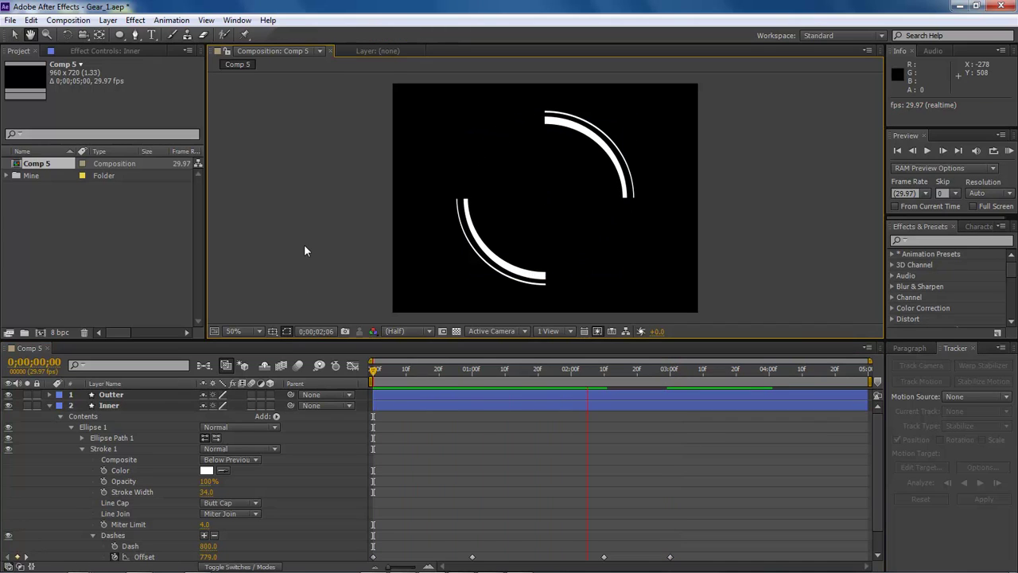
key("space")
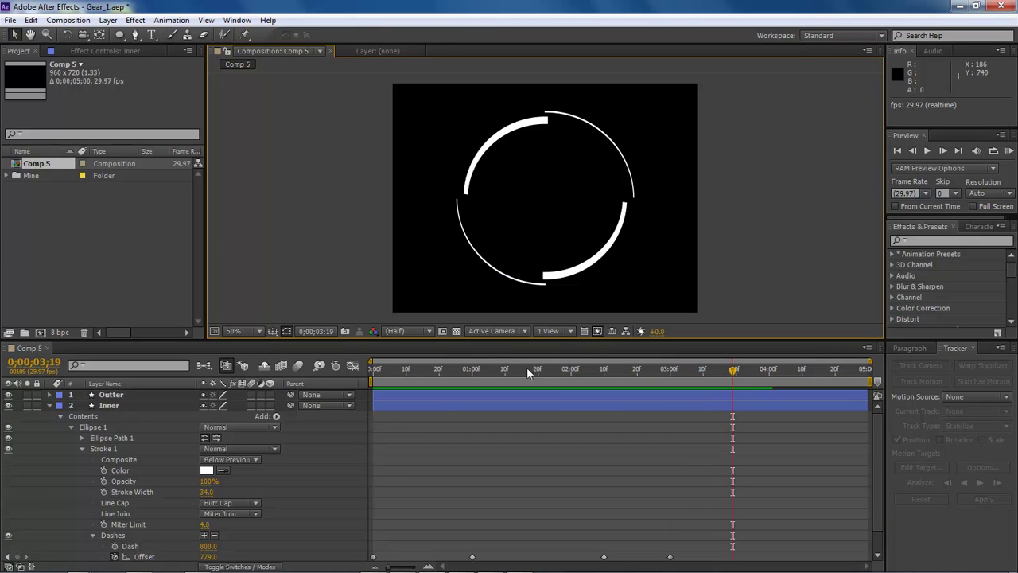
left_click_drag(733, 371, 358, 374)
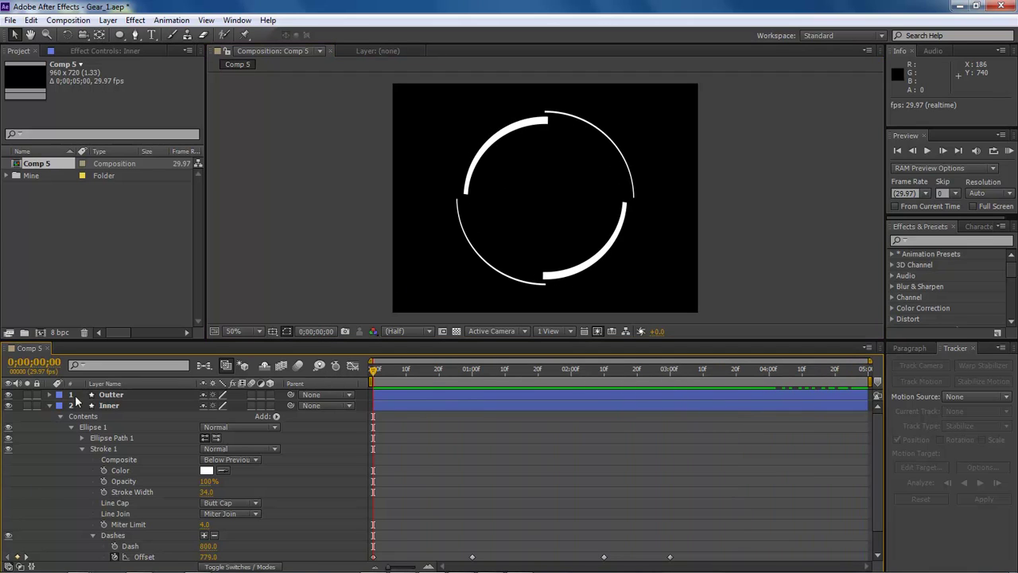
Duplicate the Inner layer, placing the copy below the original and renaming it as CenterOutter.
left_click(50, 406)
left_click(111, 405)
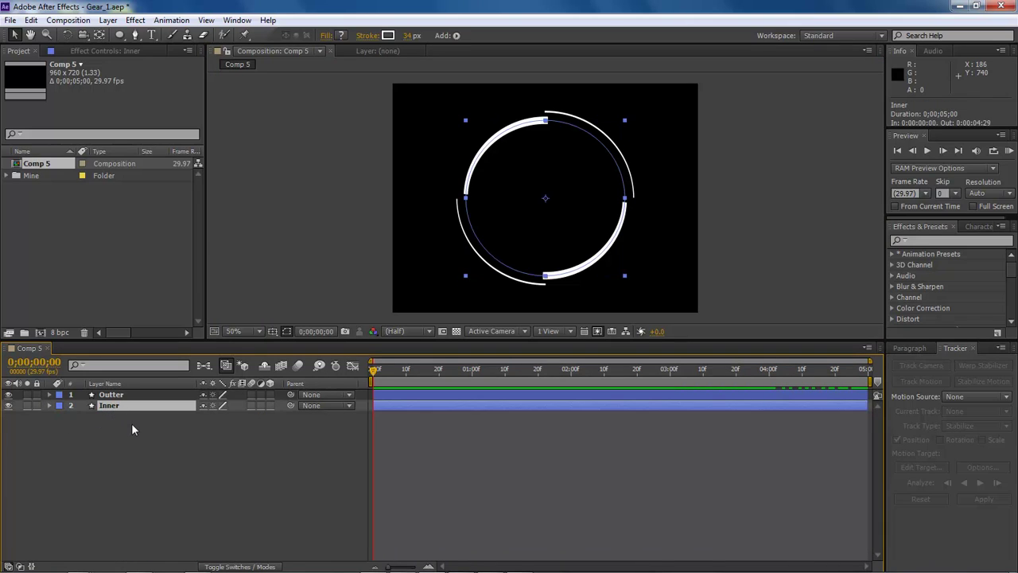
key("ctrl+d")
left_click_drag(111, 407, 121, 436)
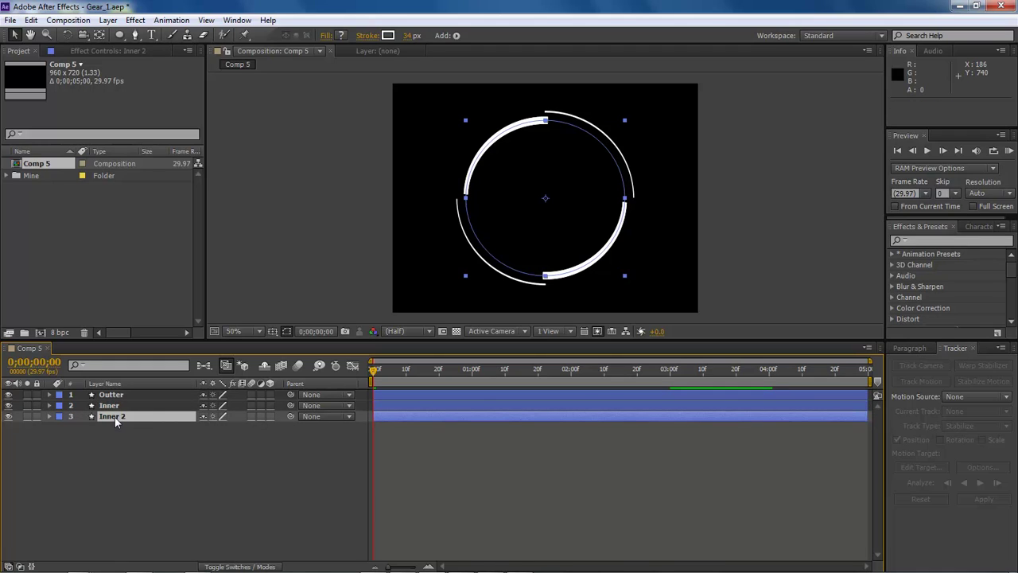
key("Return")
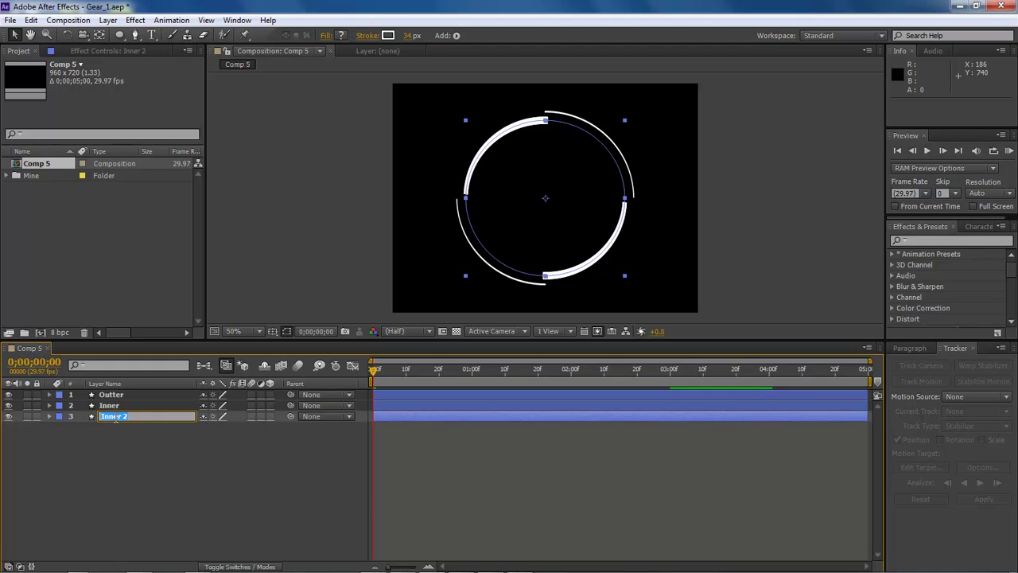
type("Centeroutter")
key("Return")
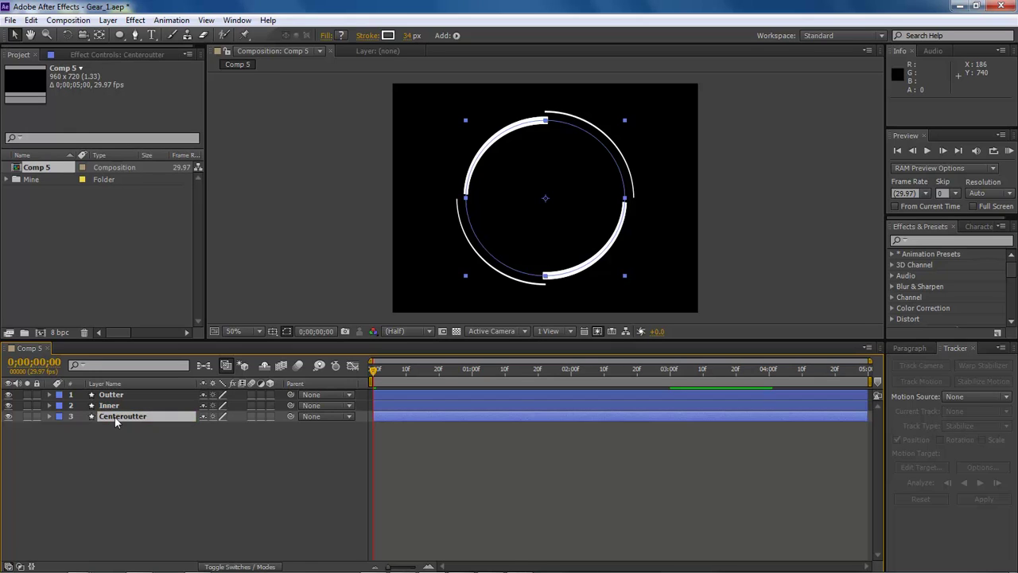
Set the CenterOutter layer's scale to 69.8%.
key("s")
left_click(218, 427)
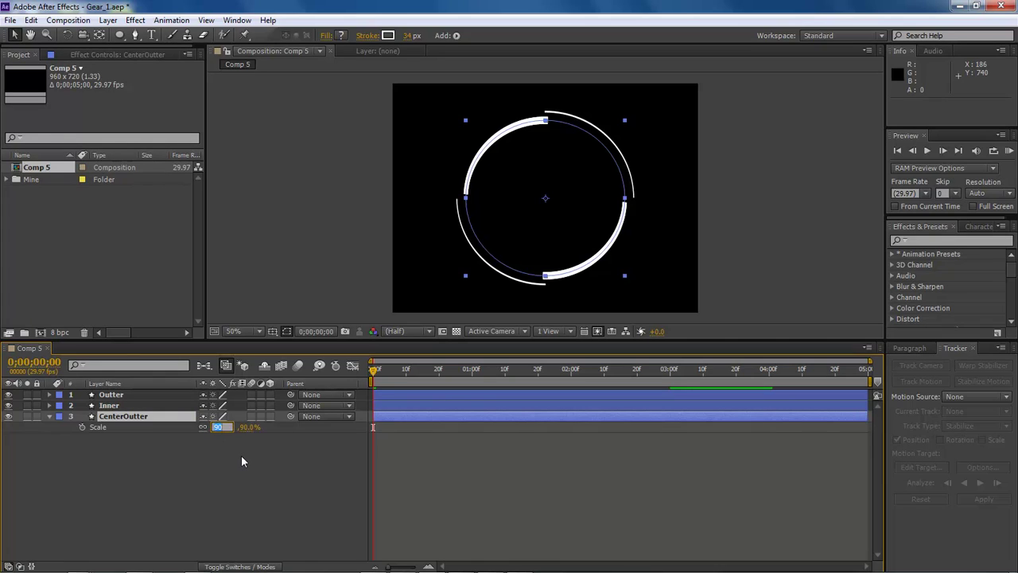
type("68.8")
key("Return")
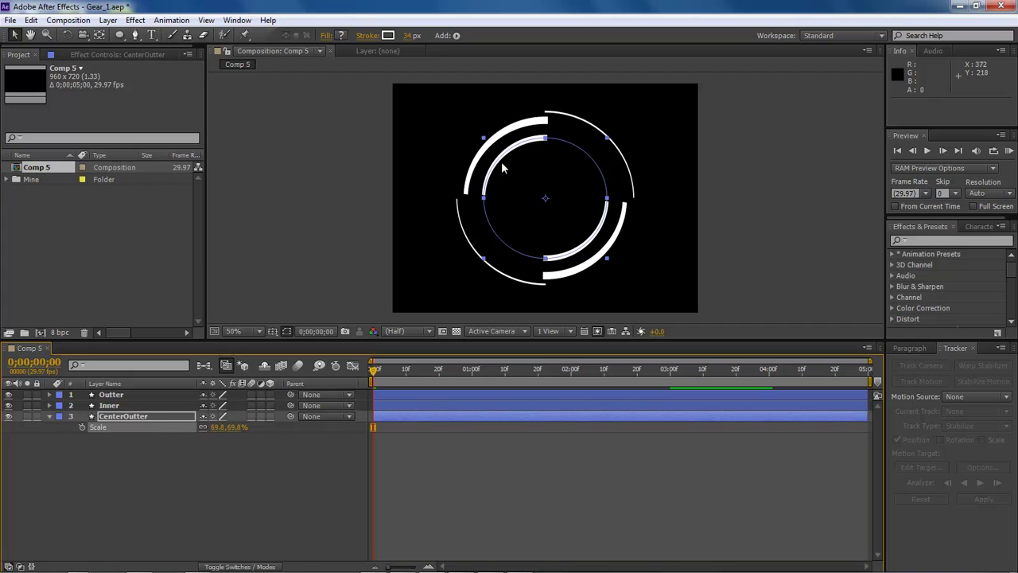
Remove all Offset keyframes from the CenterOutter layer's stroke dashes at the first frame.
left_click(49, 416)
left_click(50, 416)
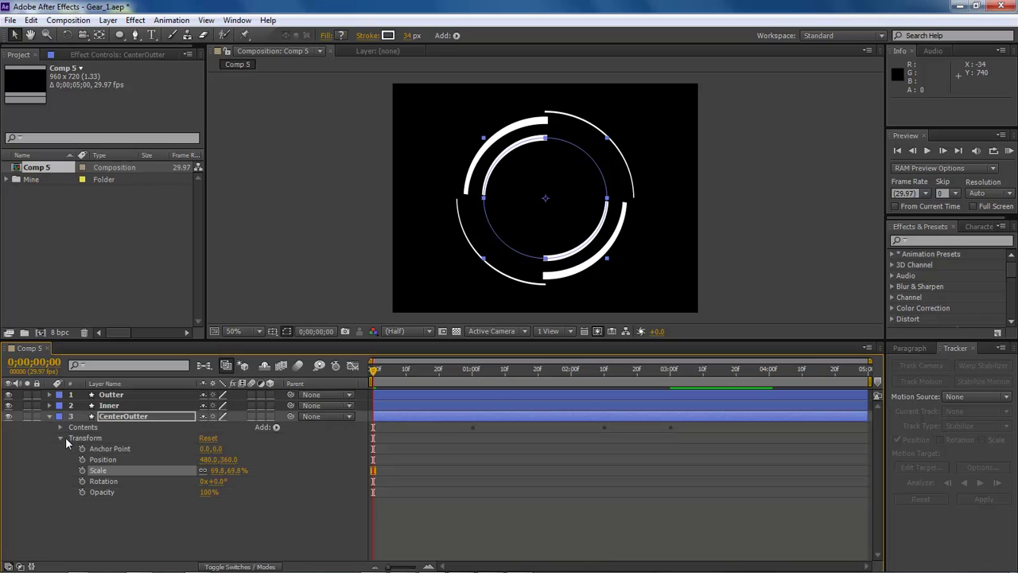
left_click(62, 438)
left_click(59, 427)
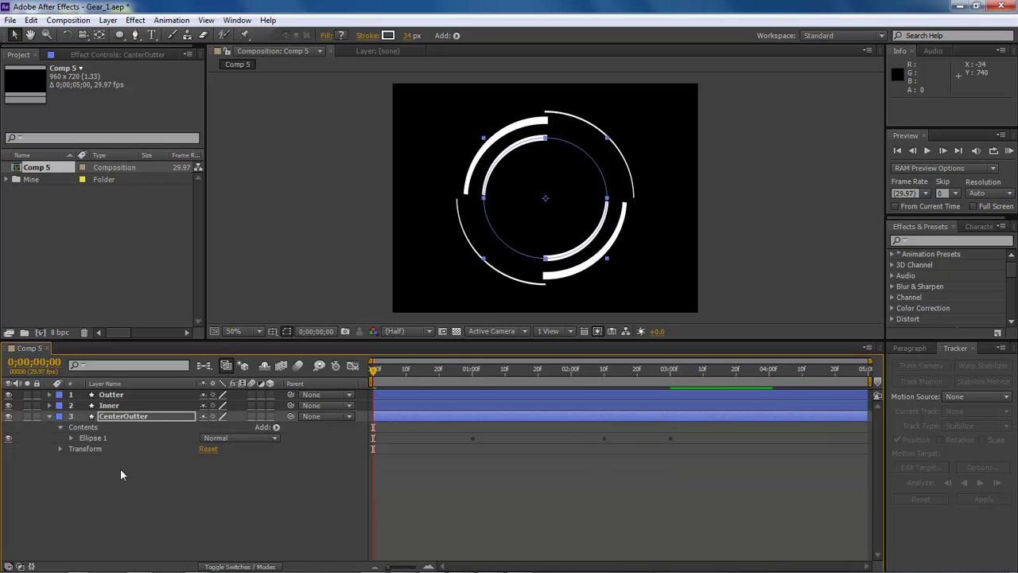
left_click(70, 438)
left_click(81, 459)
scroll(186, 496, "down", 1)
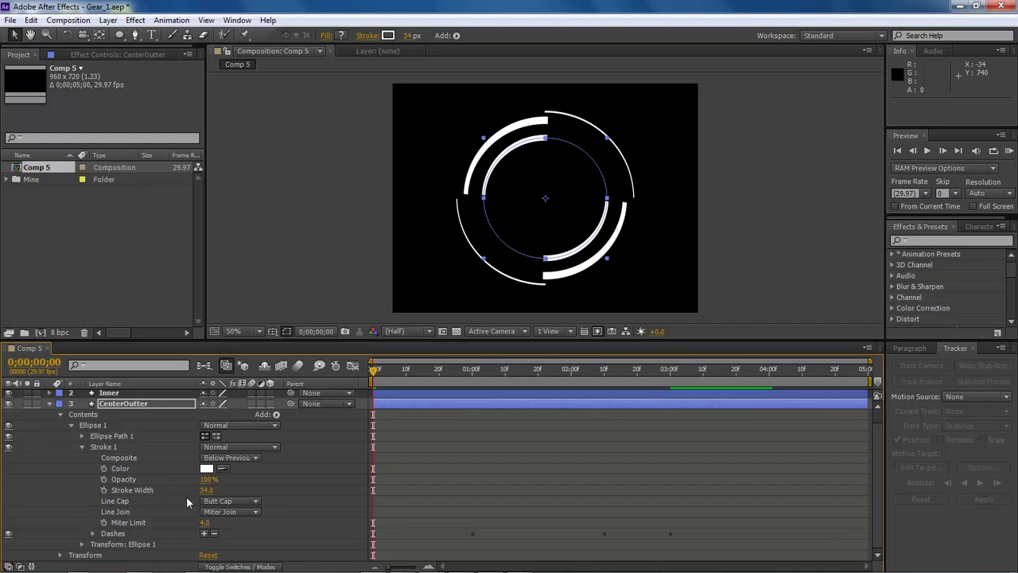
left_click(93, 532)
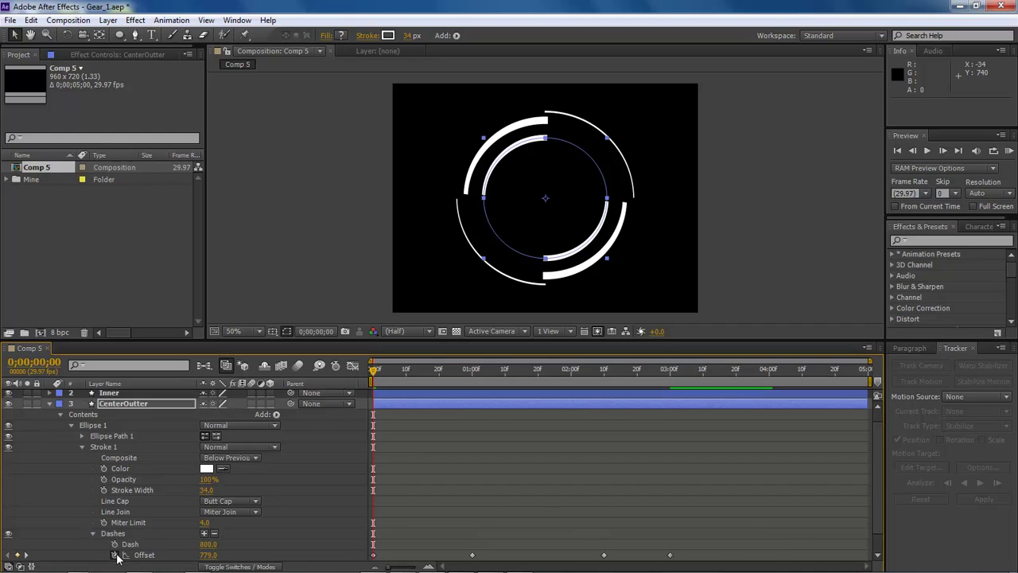
left_click(116, 555)
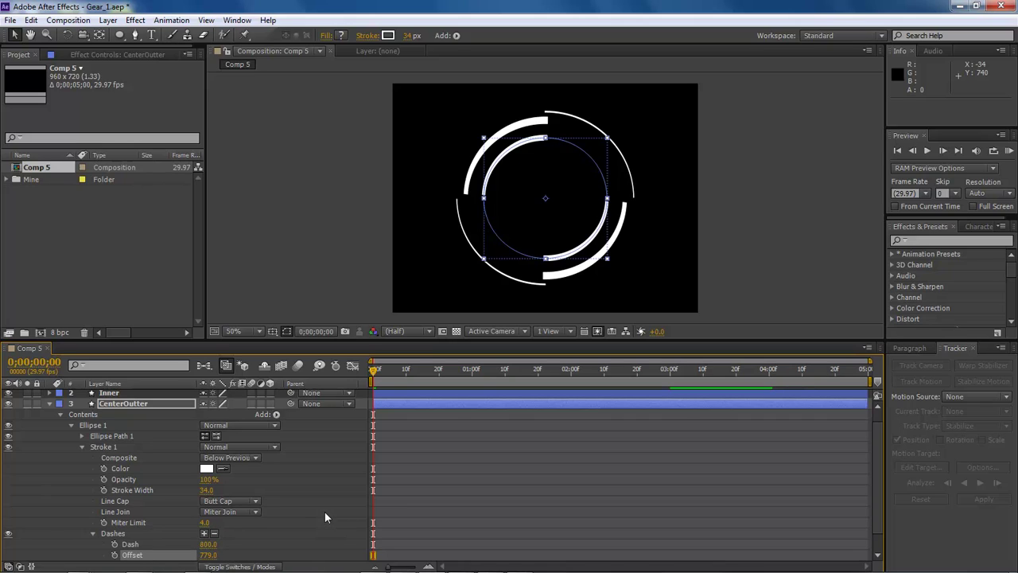
Set the CenterOutter stroke's width to 9 and its Dash value to 19.
left_click(206, 490)
type("9")
key("Return")
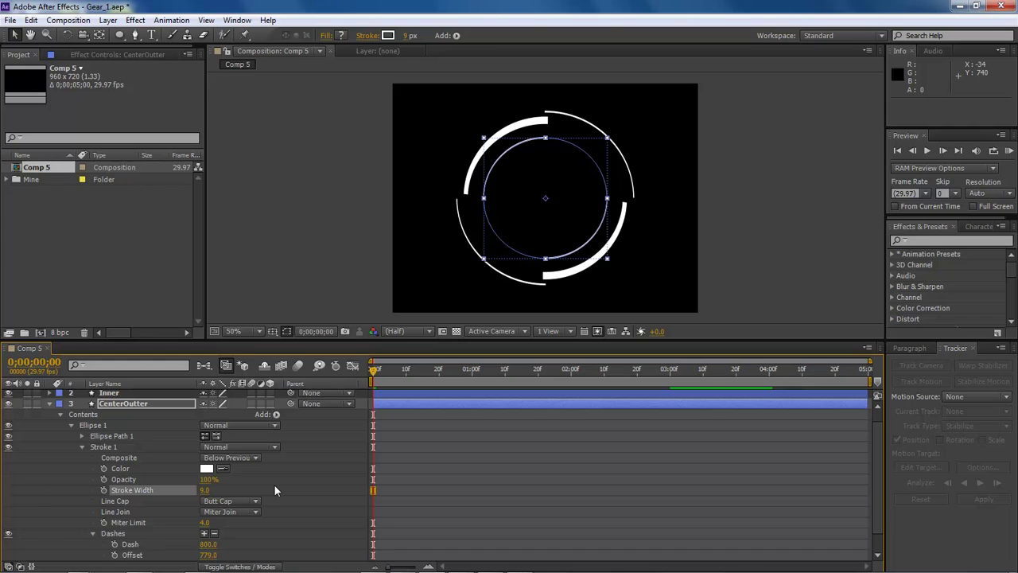
left_click(208, 545)
type("19")
key("Return")
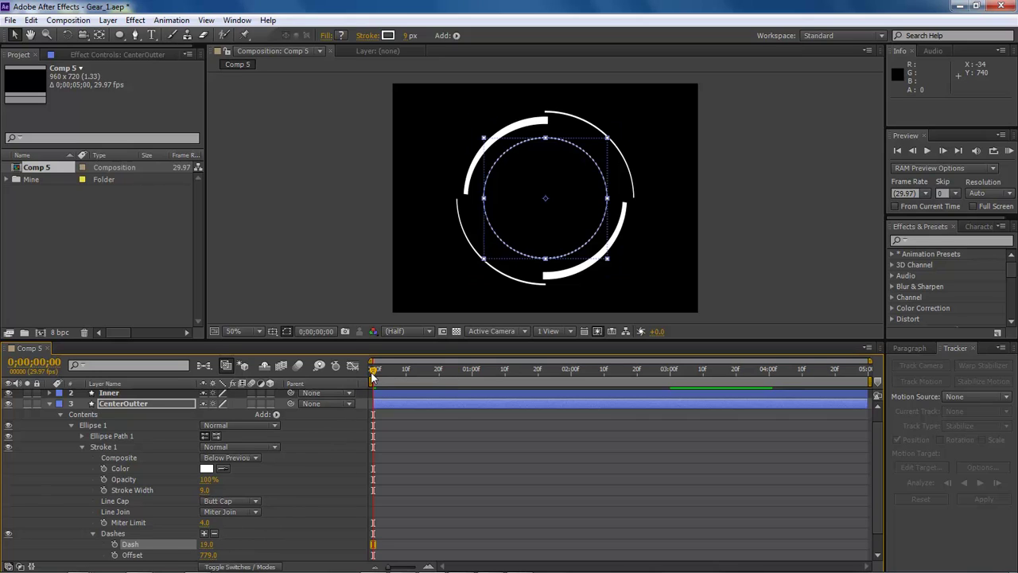
Set the CenterOutter stroke's dash Offset to 1558 and add a keyframe for it at the first frame.
left_click(207, 555)
type("1558")
key("Return")
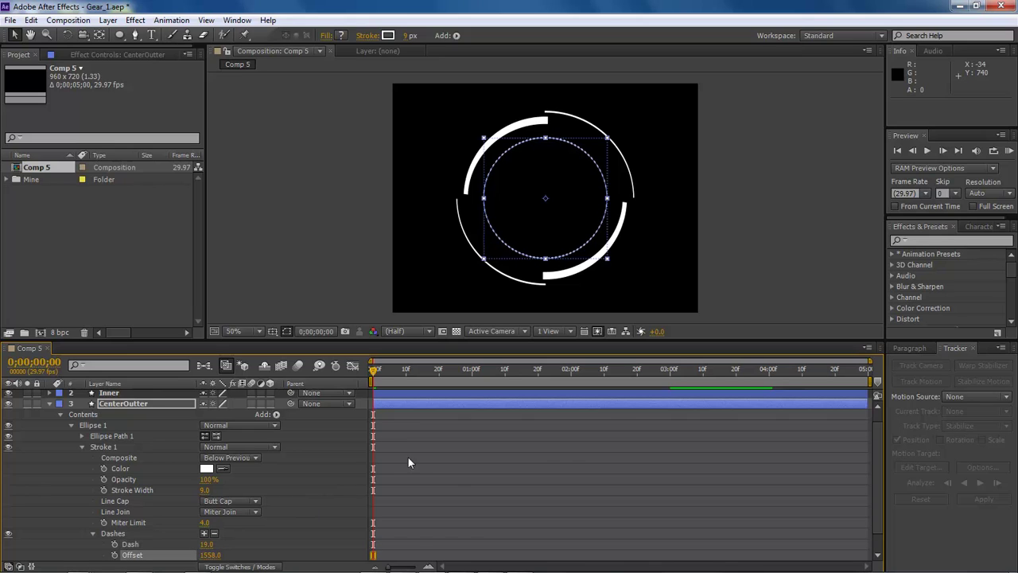
left_click(114, 555)
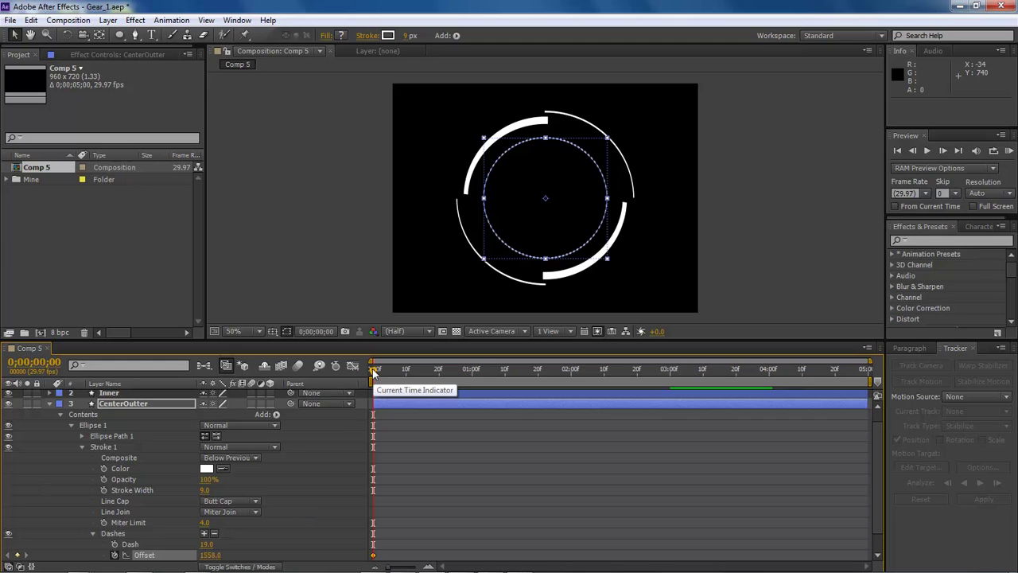
Add a CenterOutter dash Offset keyframe with value 0 at 0;00;01;00.
left_click_drag(373, 372, 473, 370)
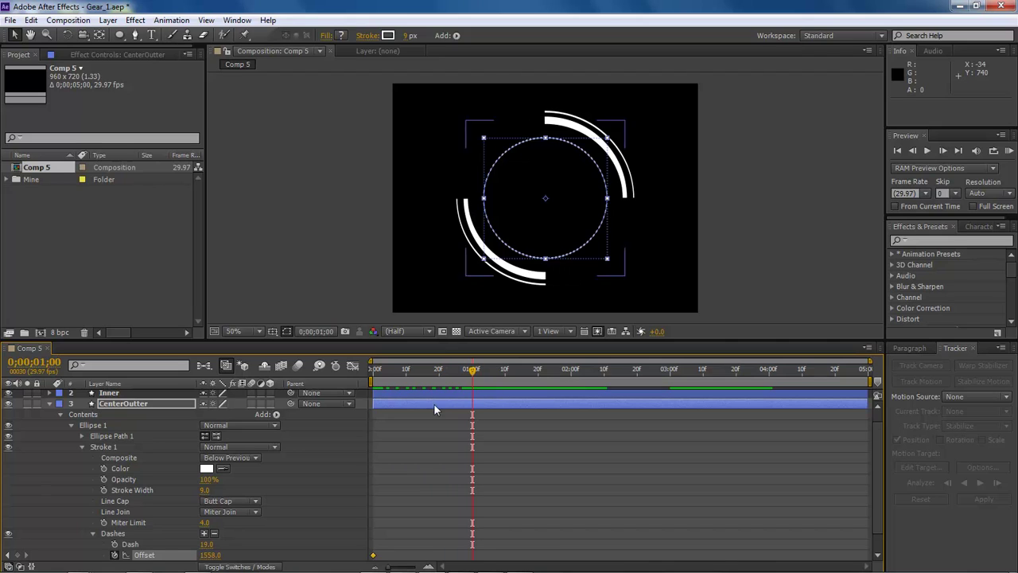
left_click(210, 554)
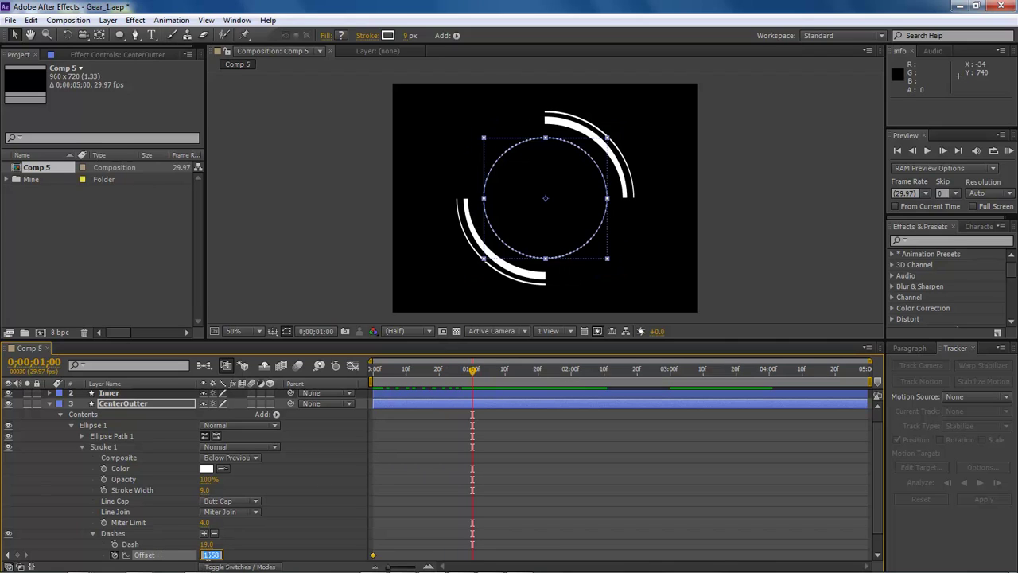
type("0")
key("Return")
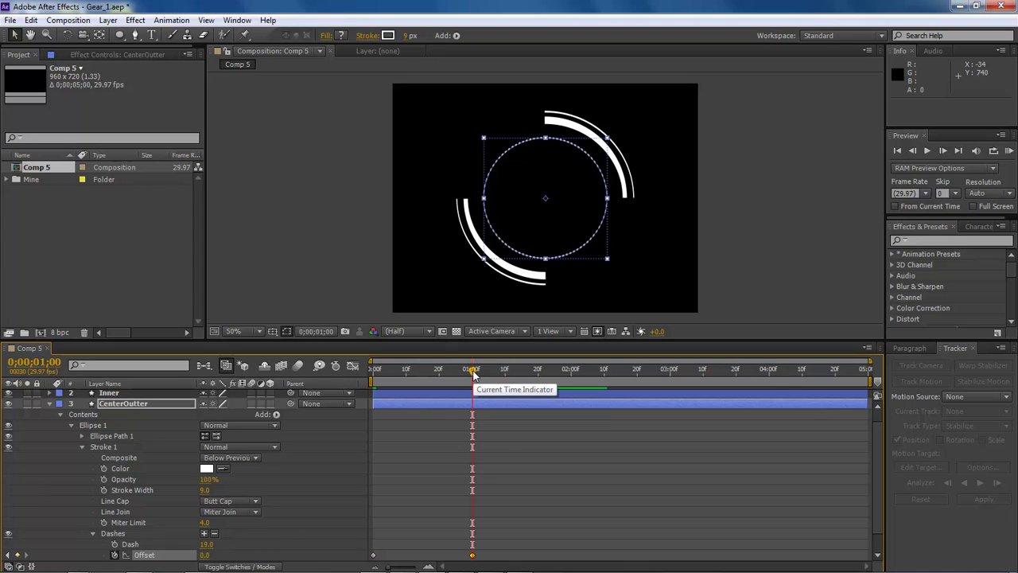
Copy the CenterOutter Offset keyframe at 0;00;01;00 and paste it at 0;00;01;20.
left_click_drag(472, 374, 539, 372)
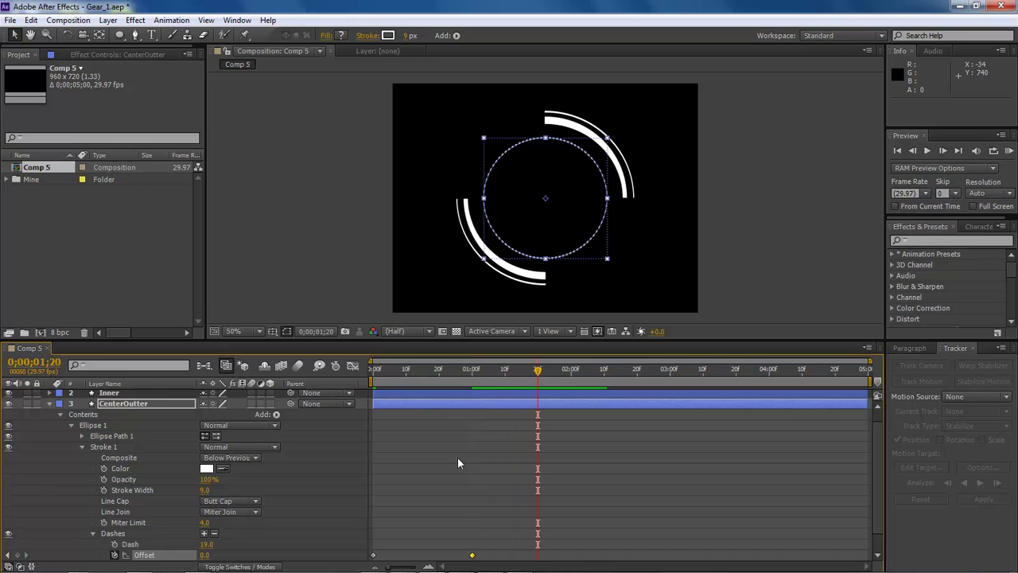
mouse_move(472, 554)
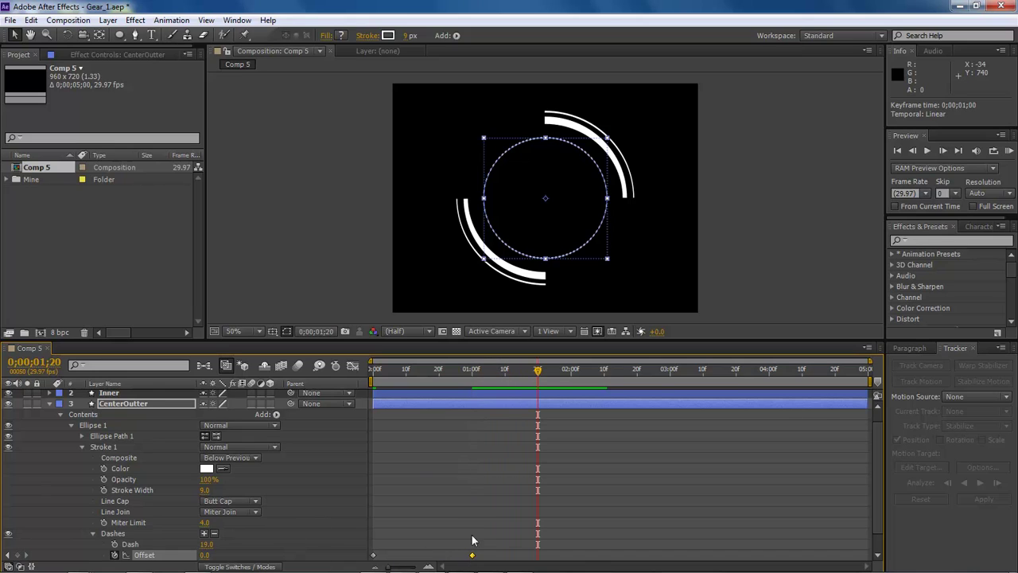
key("ctrl+c")
key("ctrl+v")
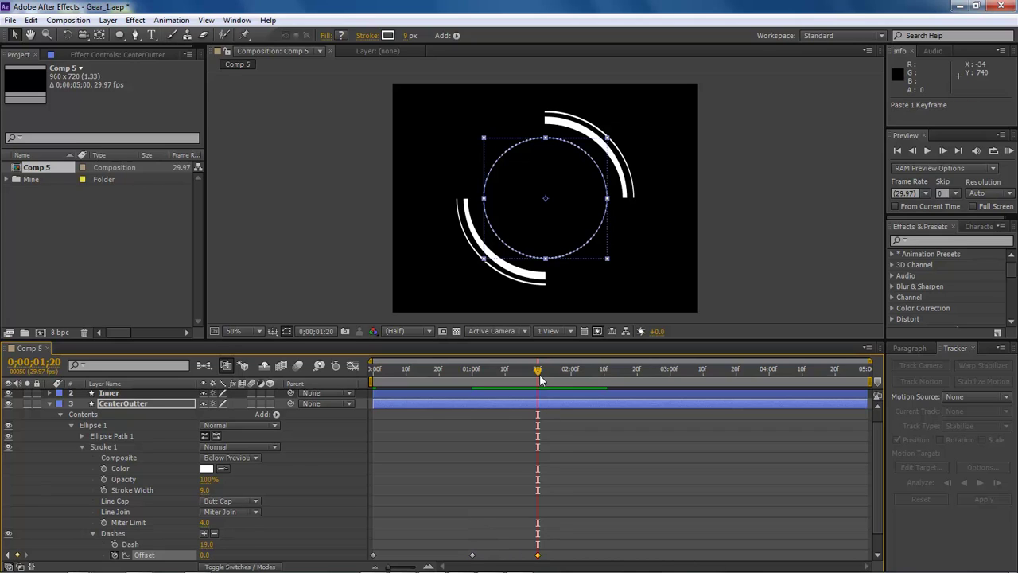
Copy the first CenterOutter Offset keyframe and paste it at 0;00;02;06.
left_click_drag(538, 372, 590, 373)
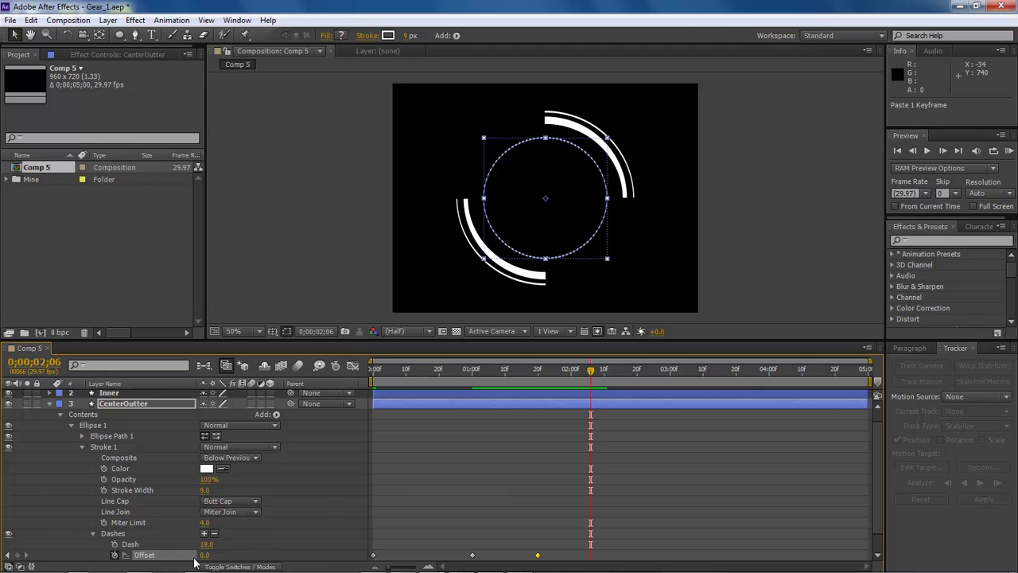
left_click(374, 555)
key("ctrl+v")
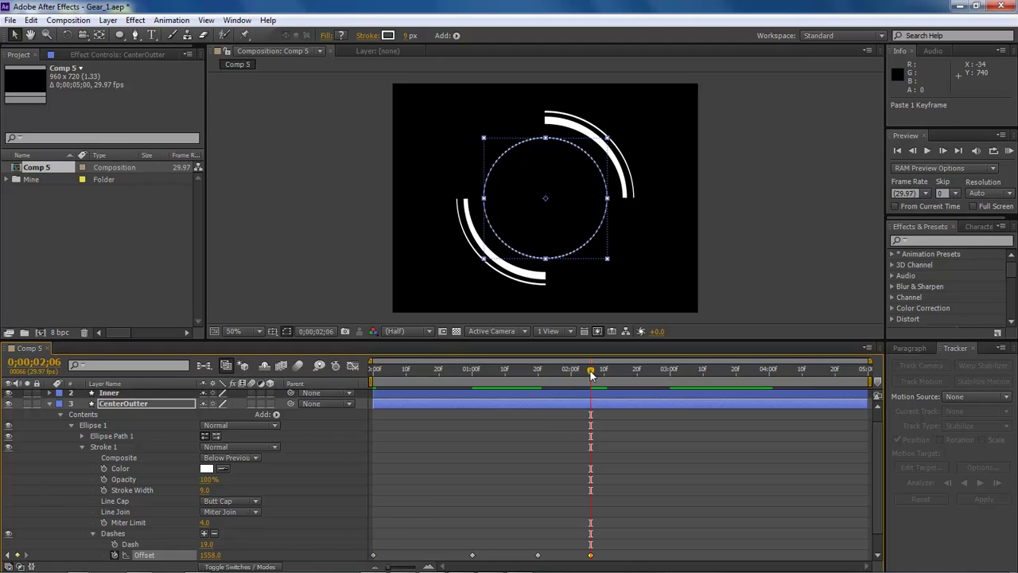
Preview the dash animation of the rings from the first frame.
left_click_drag(590, 376, 374, 369)
left_click(326, 265)
key("space")
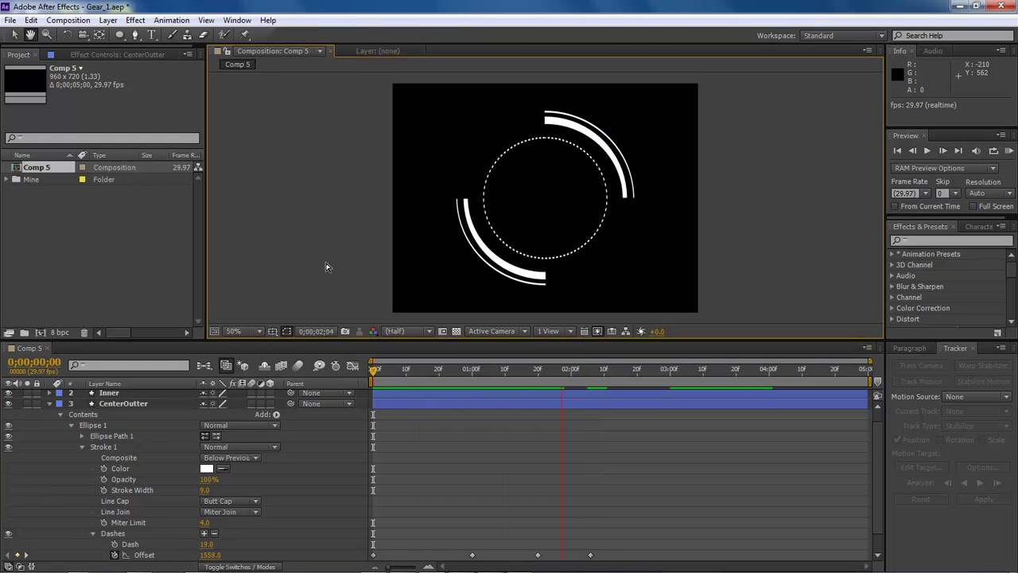
key("space")
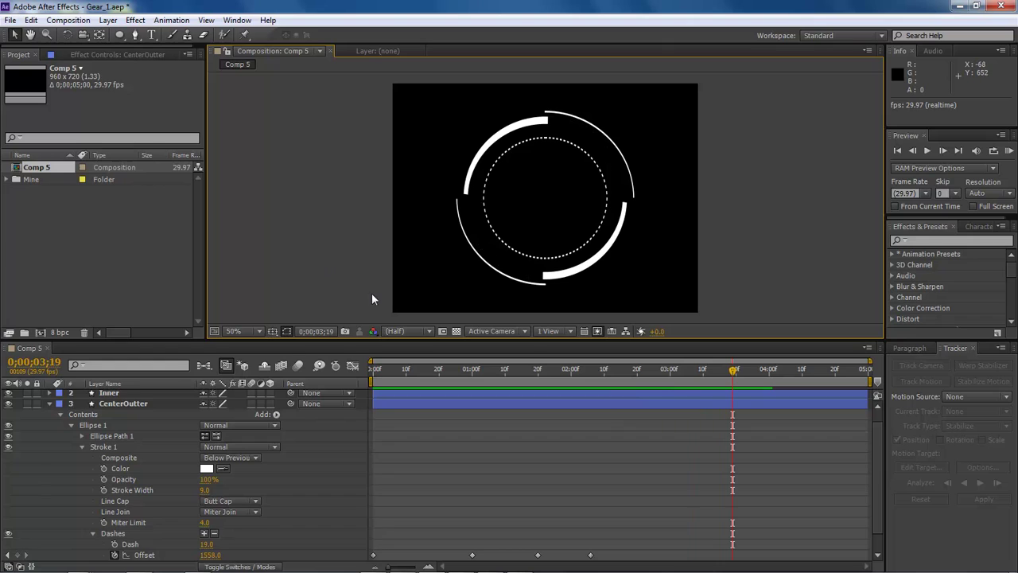
Duplicate the CenterOutter layer and place the copy below the original.
left_click(48, 403)
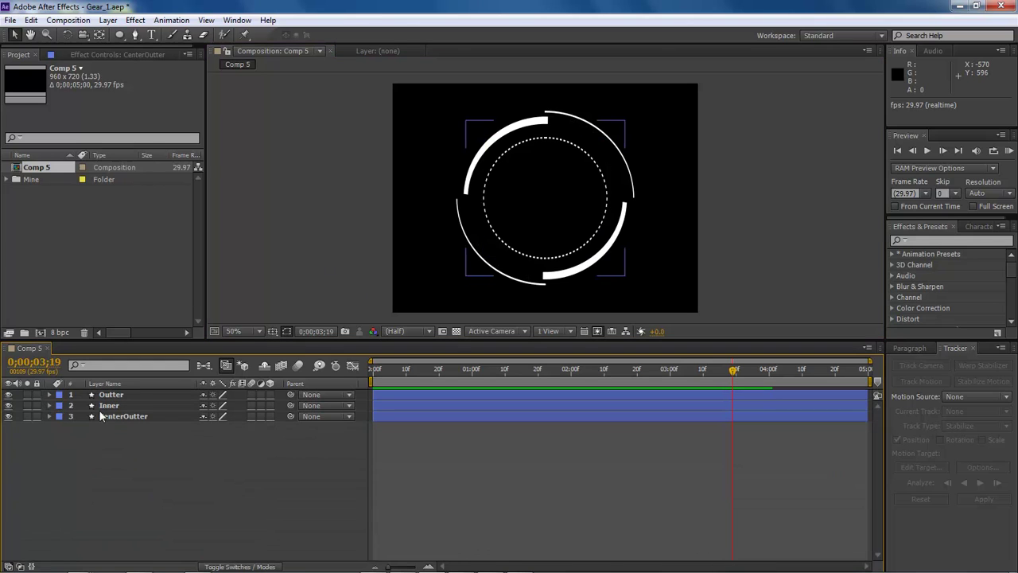
left_click(117, 415)
key("ctrl+d")
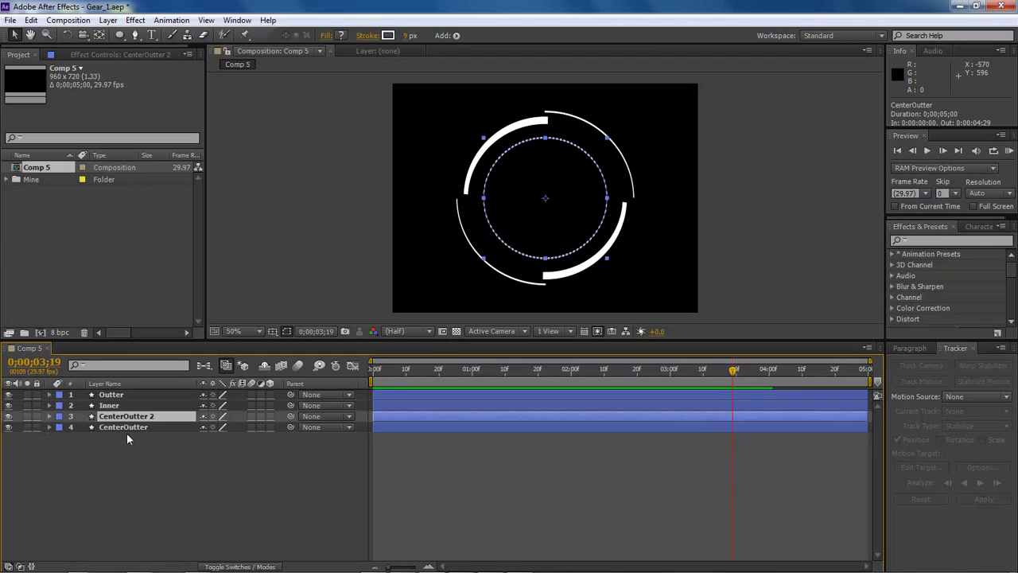
left_click_drag(127, 417, 123, 433)
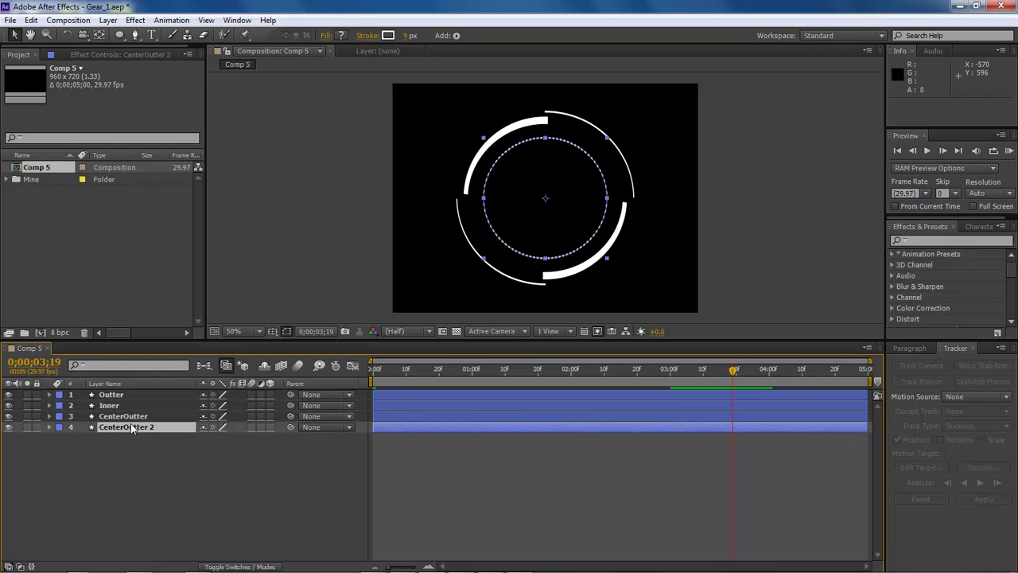
Rename the duplicated CenterOutter layer as CenterInner.
key("Return")
key("End")
key("BackSpace")
key("BackSpace")
key("BackSpace")
key("BackSpace")
key("BackSpace")
key("BackSpace")
key("BackSpace")
key("BackSpace")
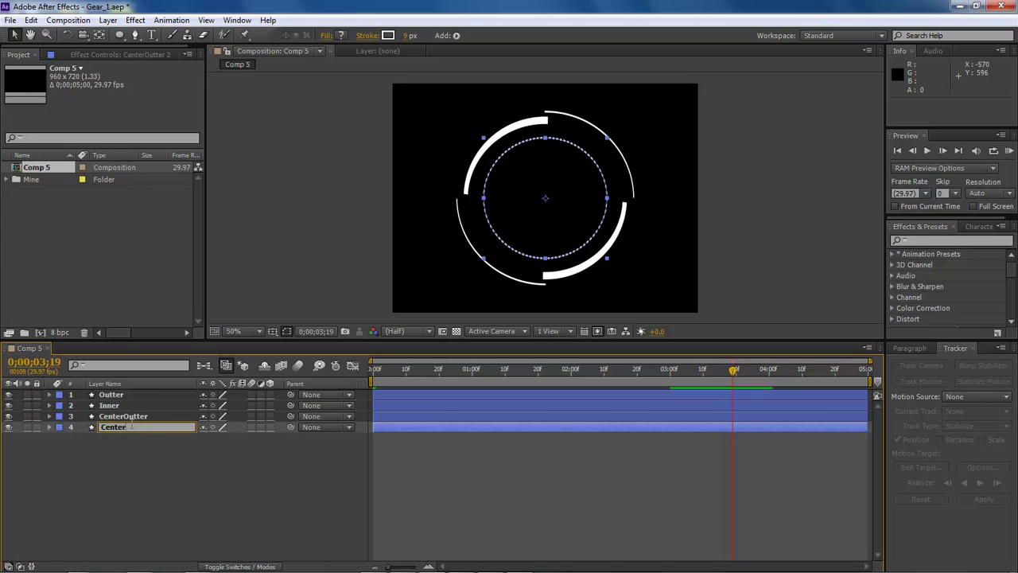
type("Inner")
key("Return")
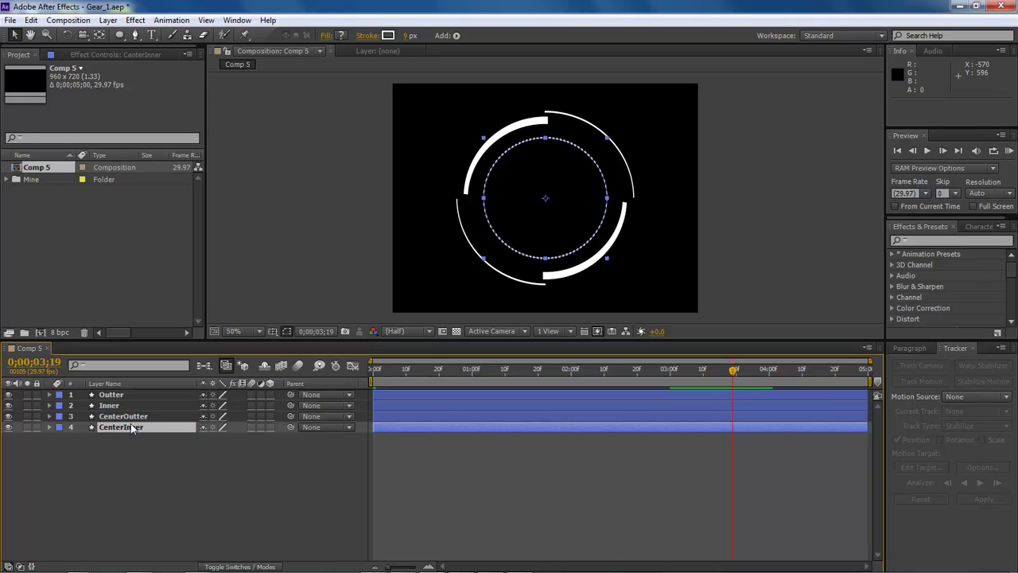
Set the CenterInner layer's scale to 62.8%.
key("s")
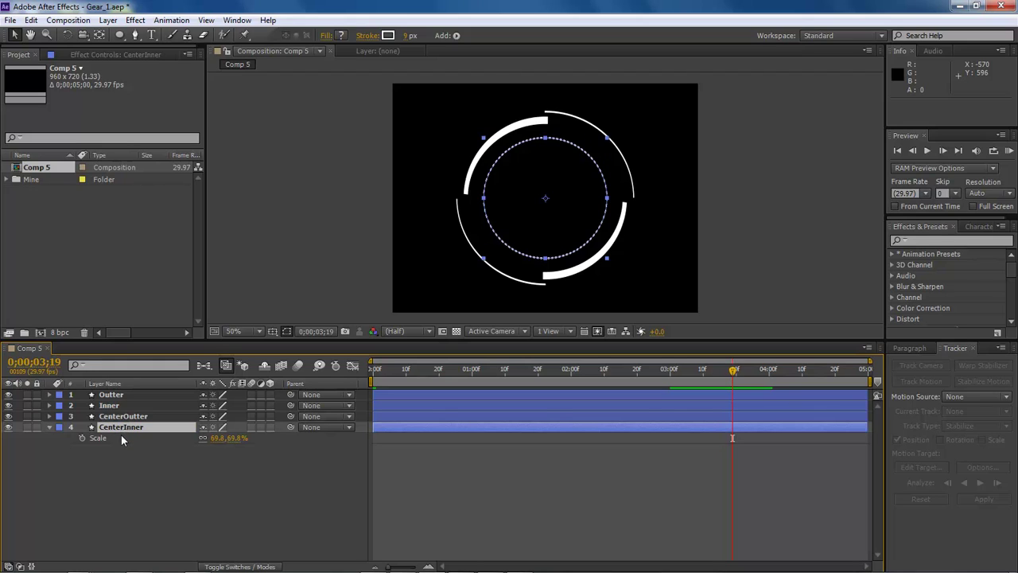
left_click(218, 439)
type("62.8")
key("Return")
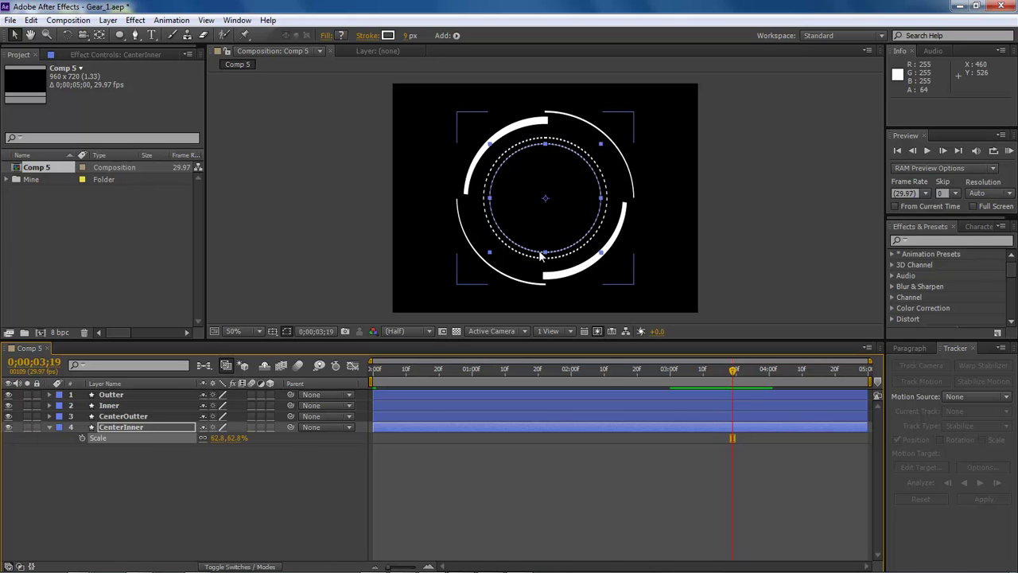
Clear all Offset keyframes from the CenterInner layer's stroke dashes at the first frame.
left_click(50, 427)
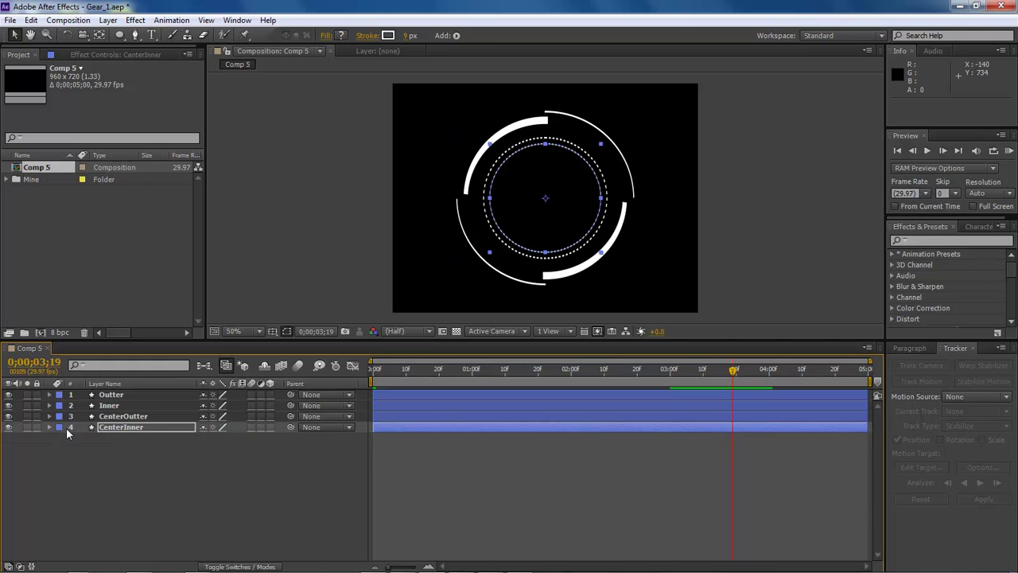
left_click(49, 426)
left_click(61, 449)
left_click(61, 438)
left_click(72, 448)
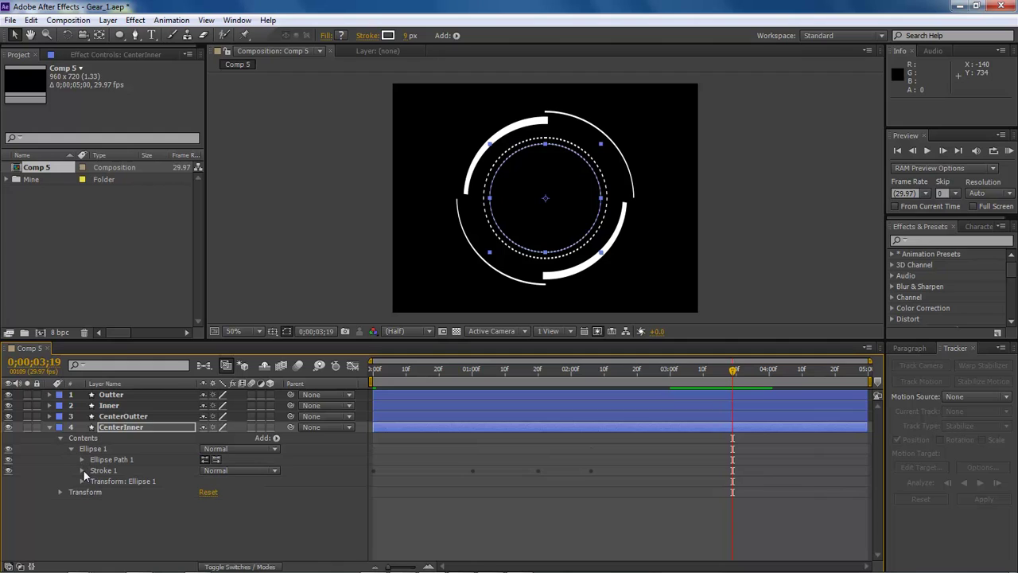
left_click(82, 470)
scroll(255, 487, "down", 1)
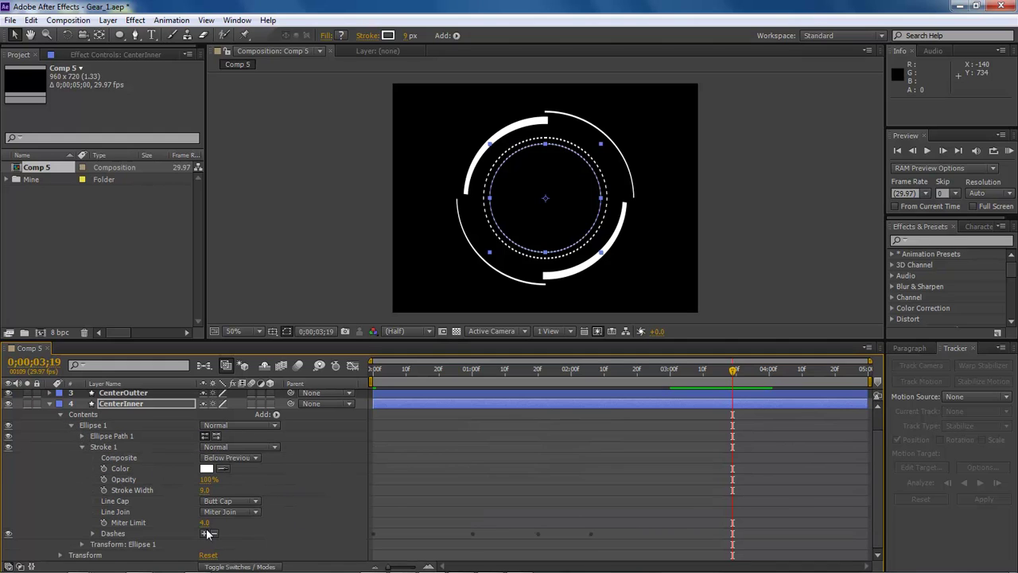
left_click(92, 533)
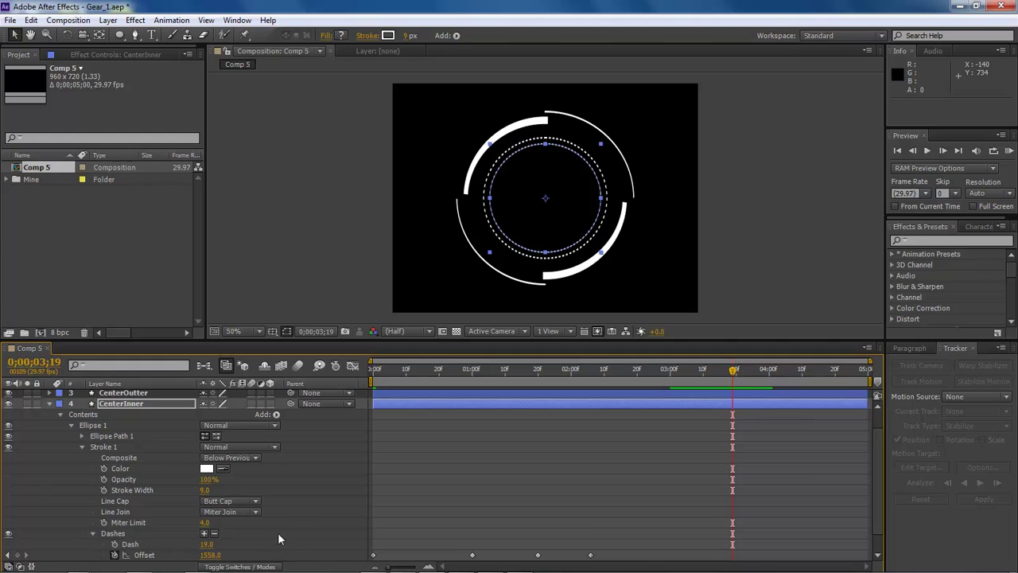
key("Home")
scroll(862, 477, "down", 1)
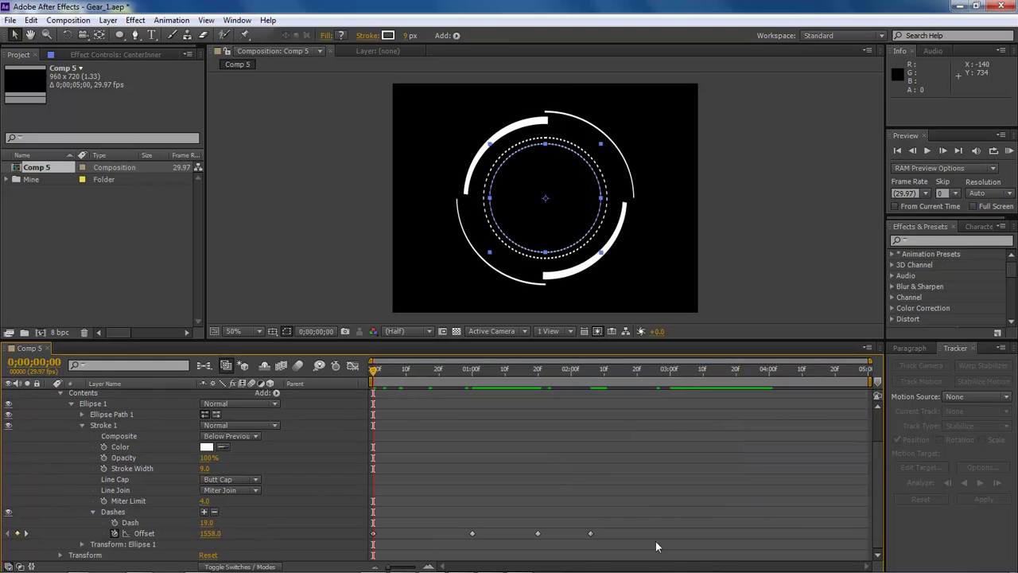
left_click(115, 533)
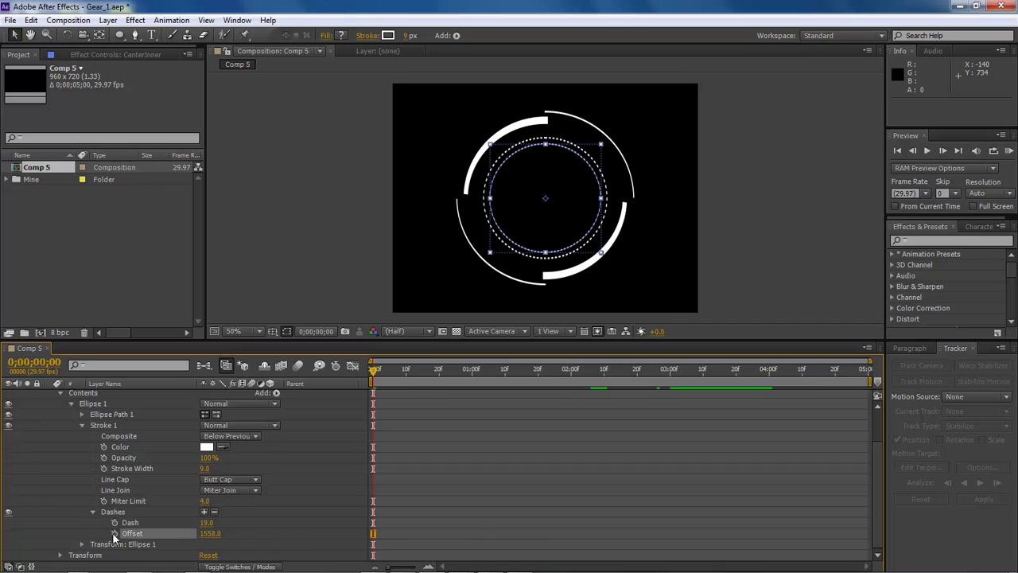
Add a CenterInner dash Offset keyframe with value 779 at the first frame.
left_click(115, 533)
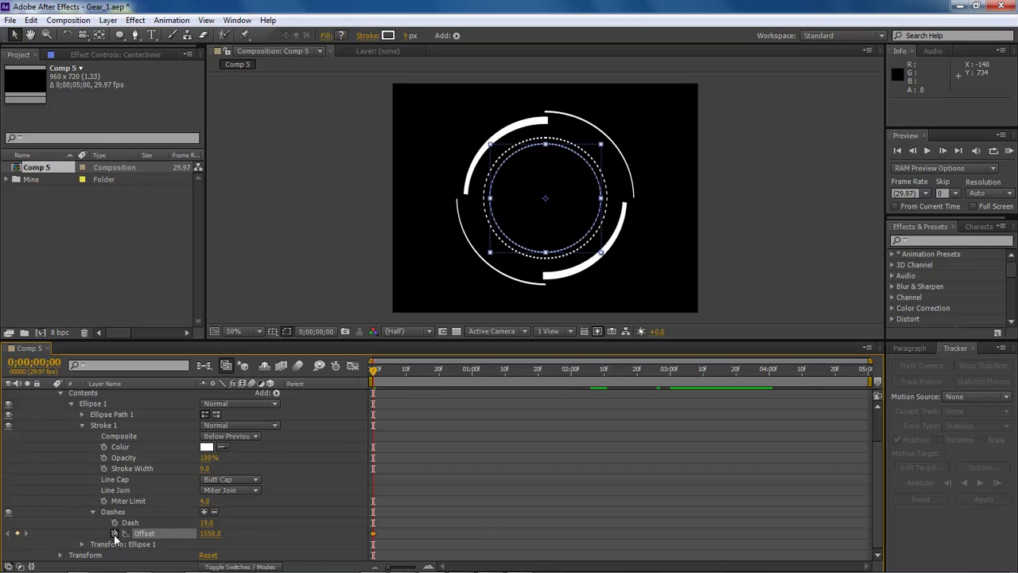
left_click(210, 534)
type("779.")
key("Return")
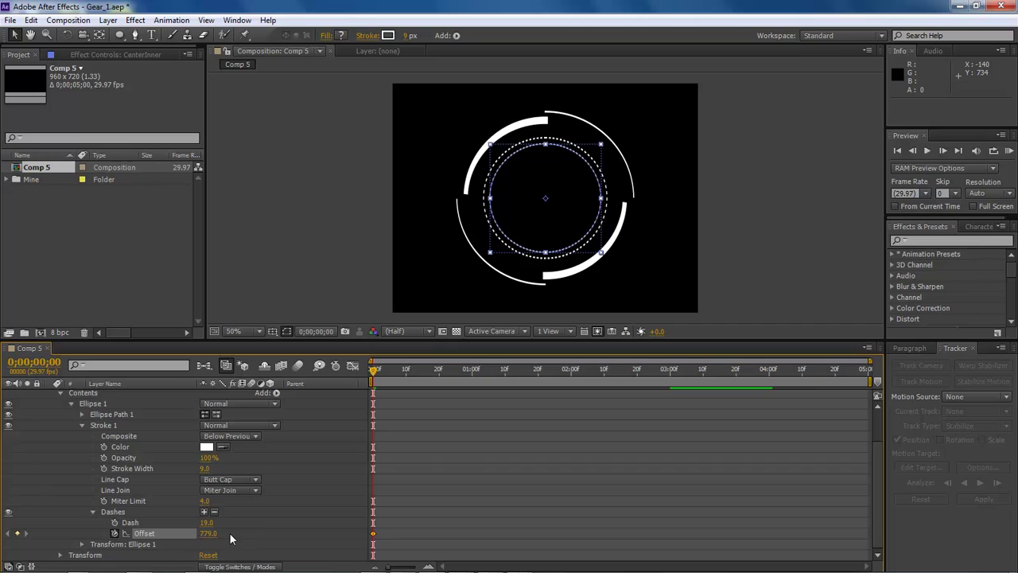
Set the CenterInner stroke's Dash value to 41.
left_click(207, 522)
type("41")
key("Return")
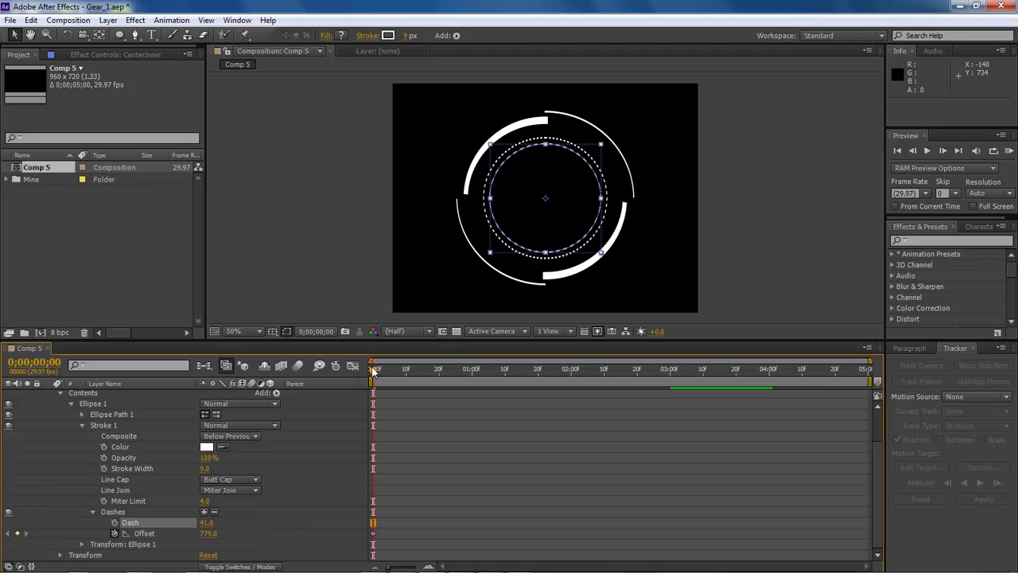
Add a CenterInner dash Offset keyframe with value 0 at 0;00;01;00.
left_click_drag(373, 371, 467, 374)
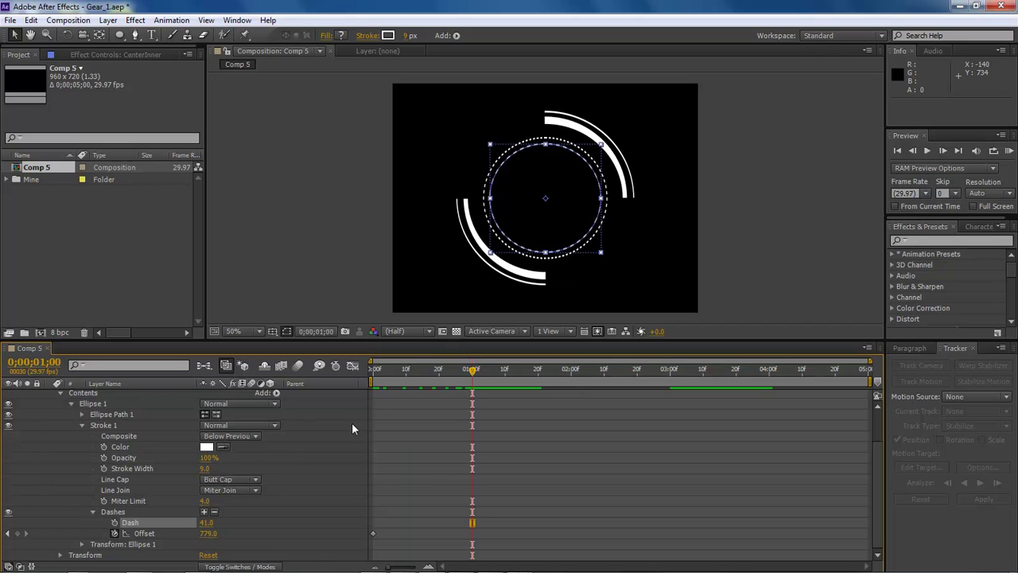
left_click(208, 533)
type("0")
key("Return")
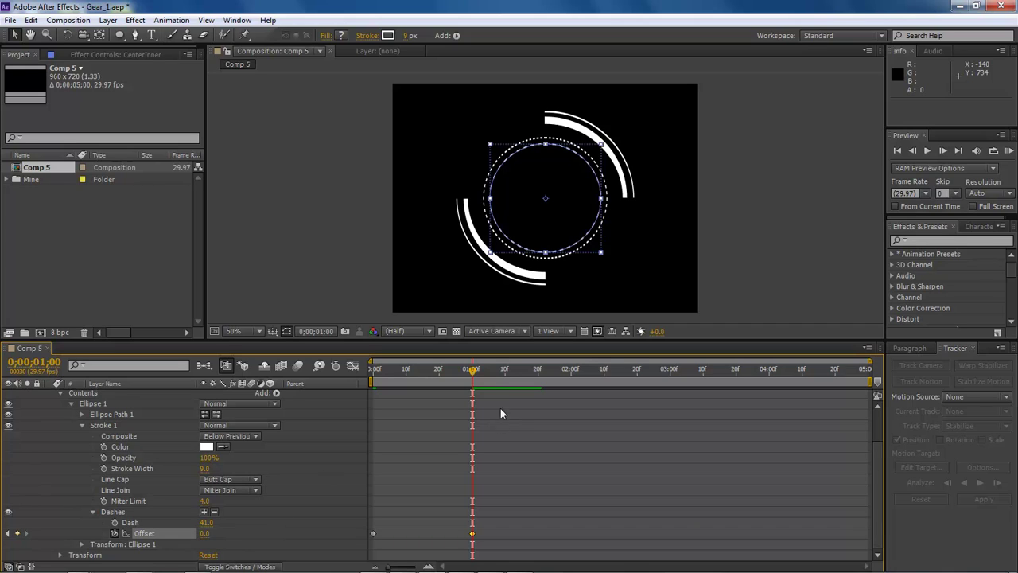
Add CenterInner dash Offset keyframes holding 0 at 0;00;03;12 and returning to 779 at 0;00;04;01.
left_click_drag(471, 377, 692, 372)
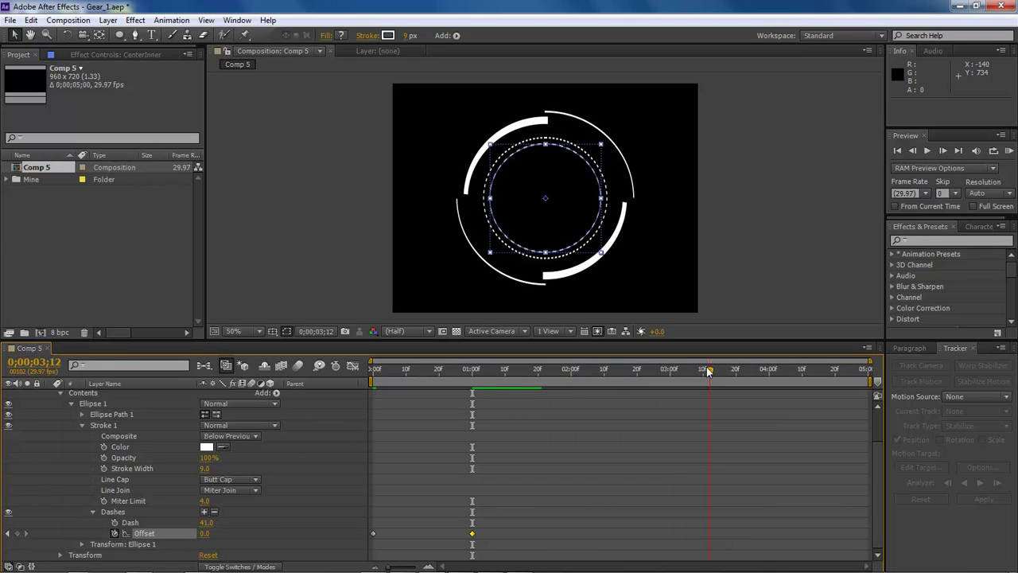
left_click_drag(709, 371, 709, 371)
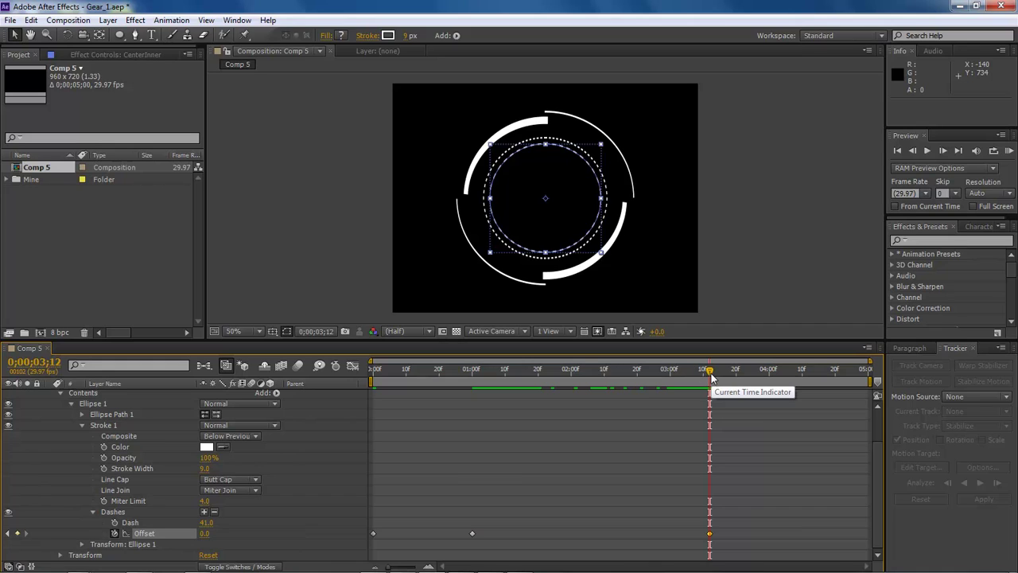
left_click_drag(710, 372, 776, 373)
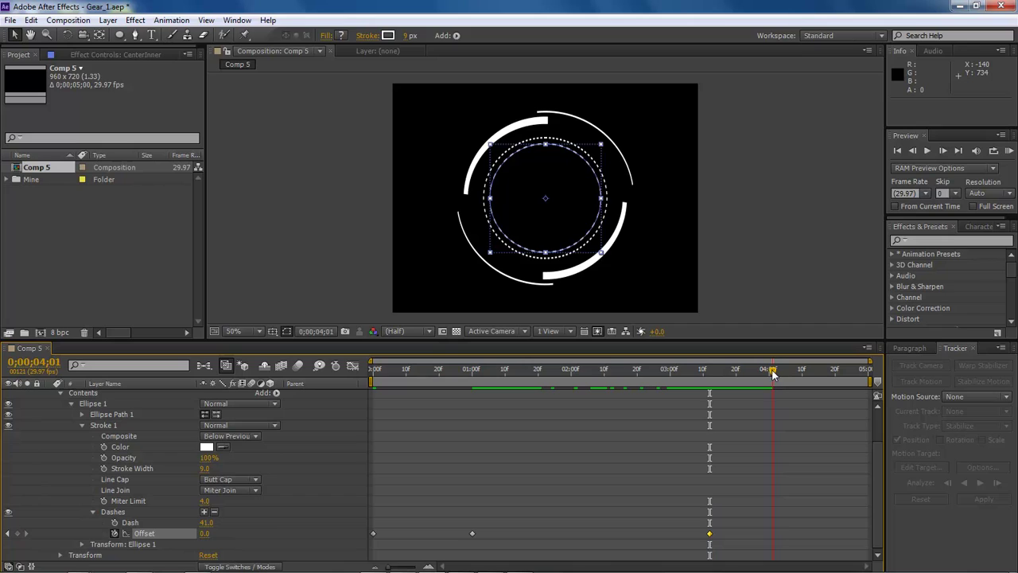
left_click_drag(773, 373, 772, 374)
left_click(472, 534)
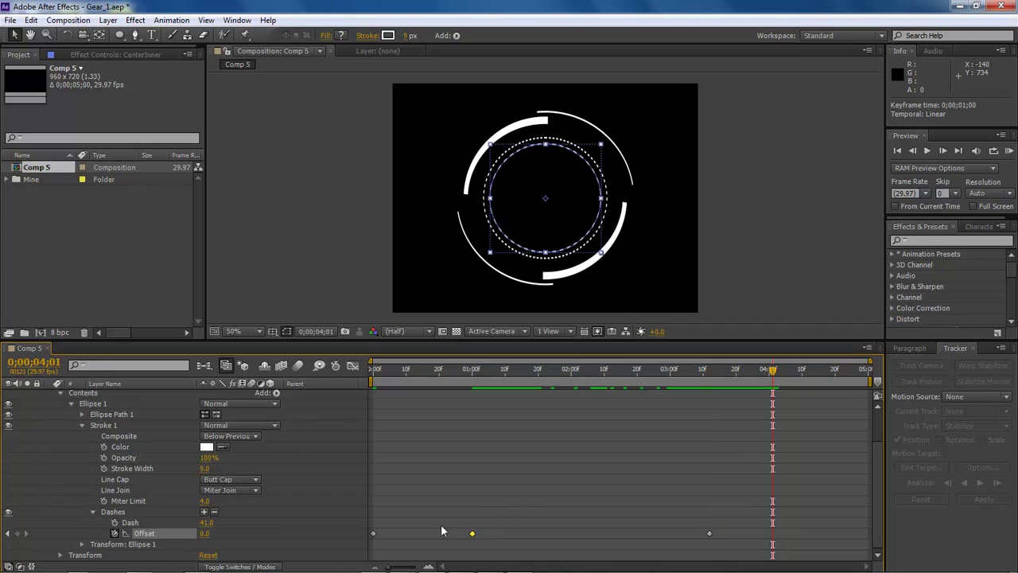
key("ctrl+v")
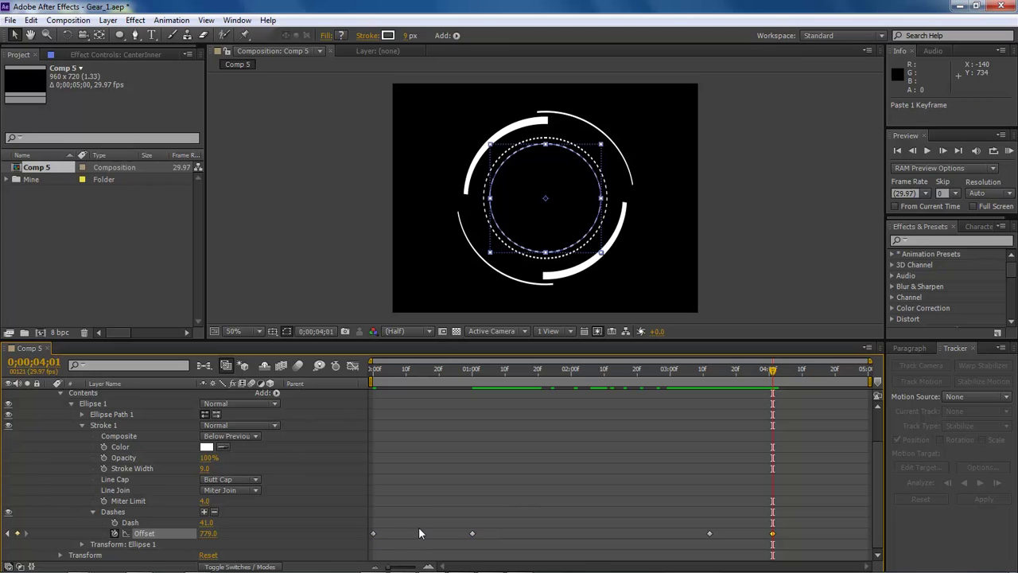
Preview the animation of Comp 5 and return to the first frame.
key("space")
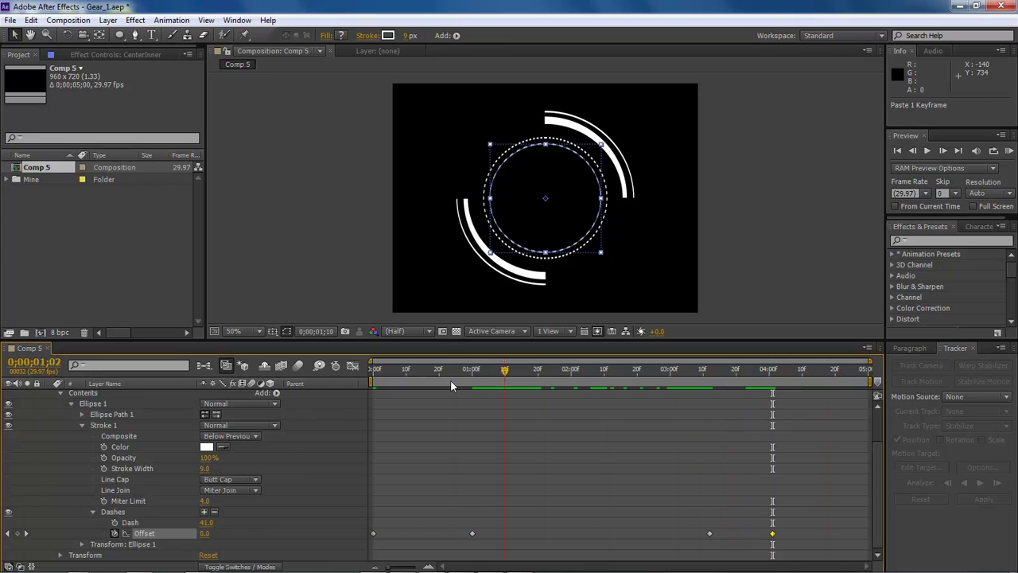
left_click(302, 256)
key("space")
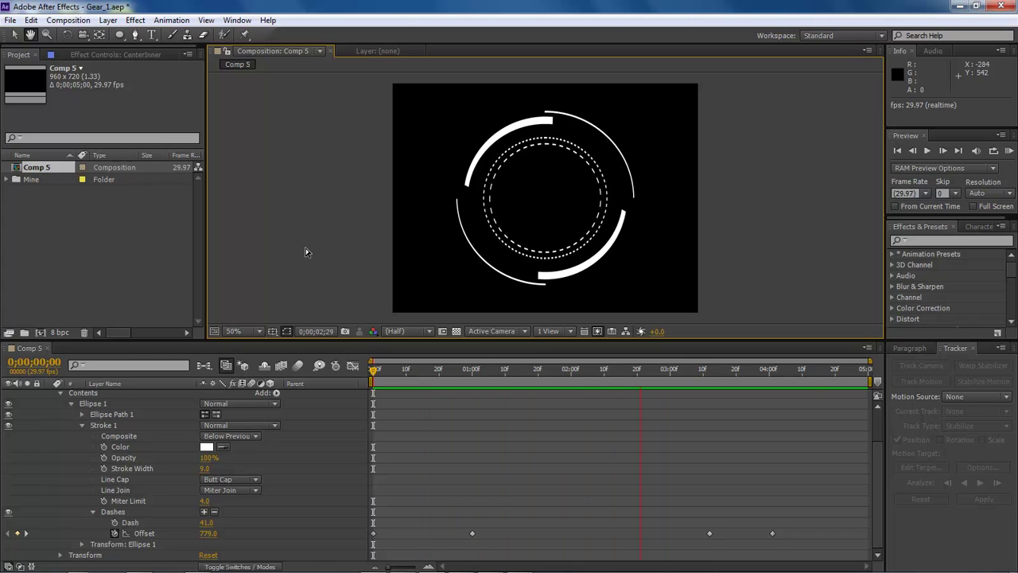
key("space")
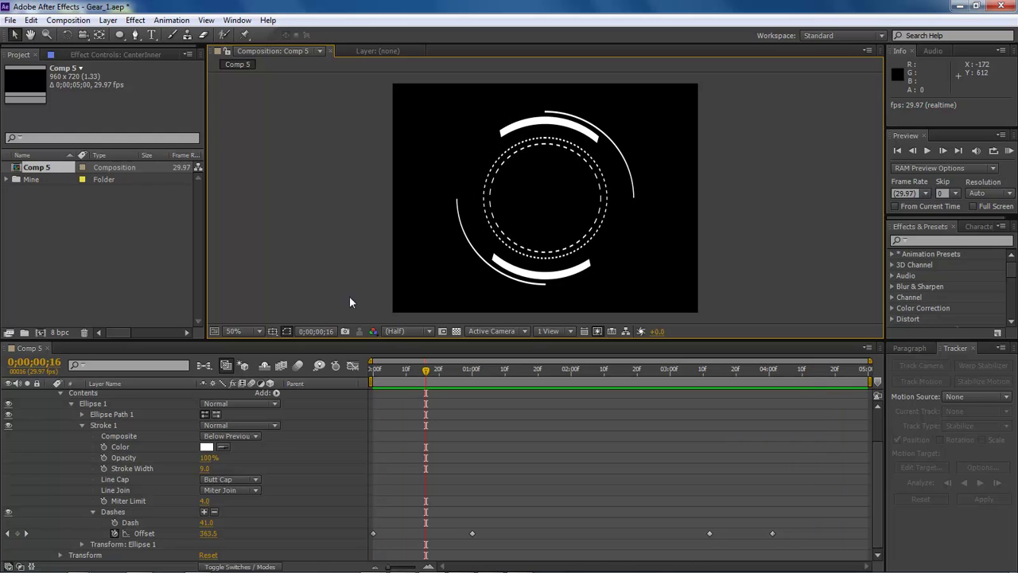
left_click_drag(426, 372, 373, 374)
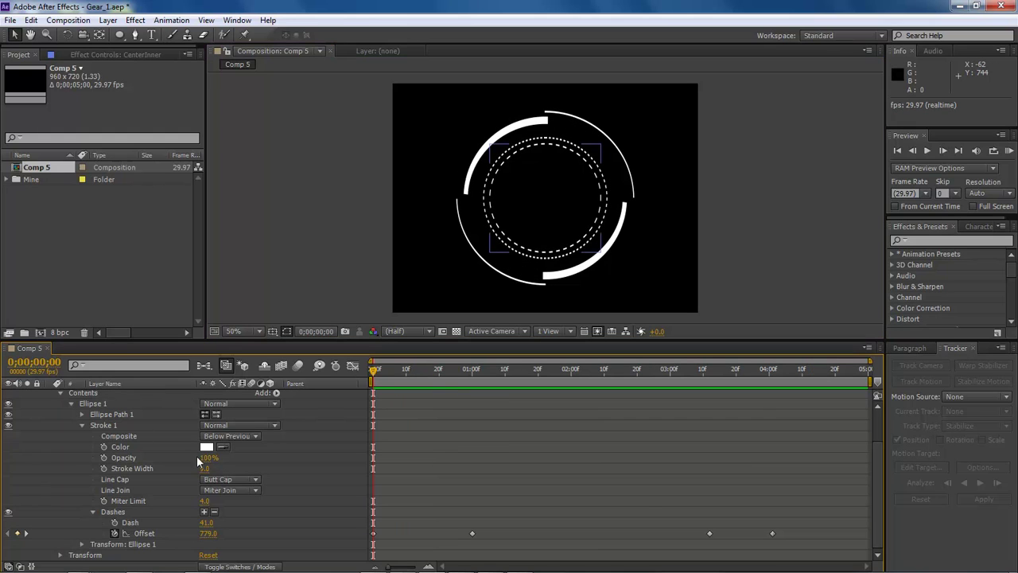
Collapse the CenterInner layer's properties and create a new composition named Comp 6 with the default settings.
scroll(878, 427, "up", 3)
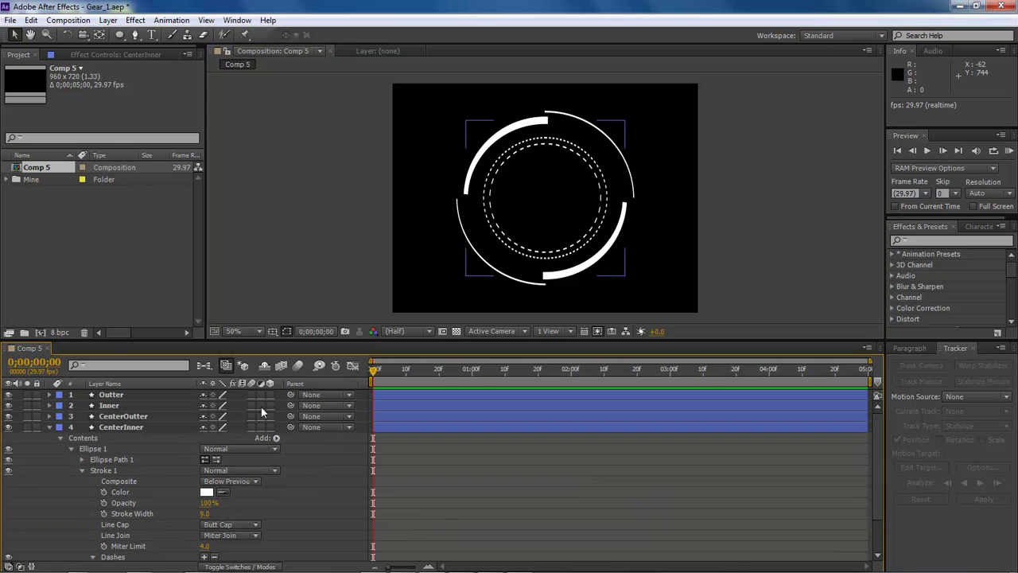
left_click(49, 427)
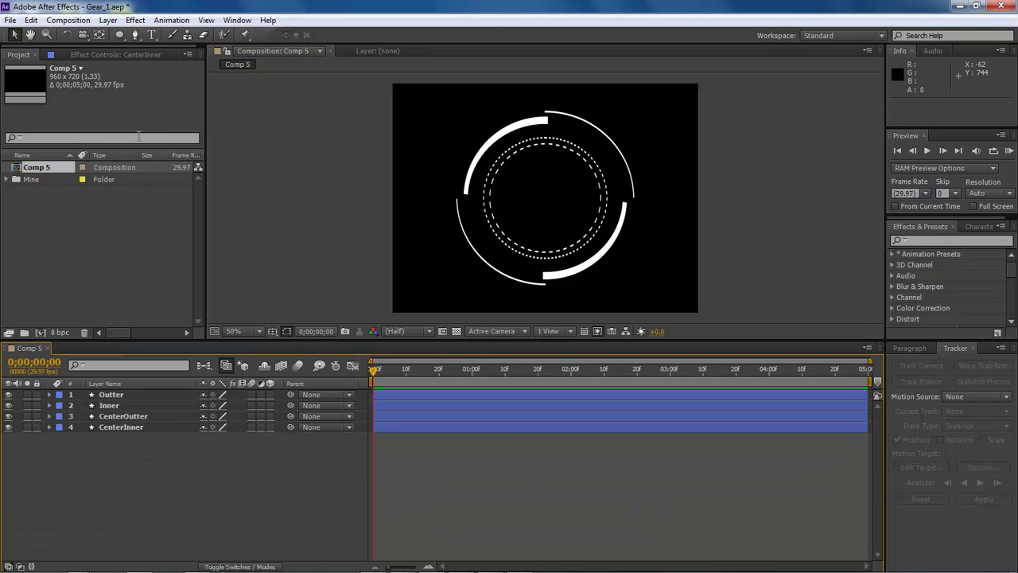
left_click(90, 22)
left_click(87, 35)
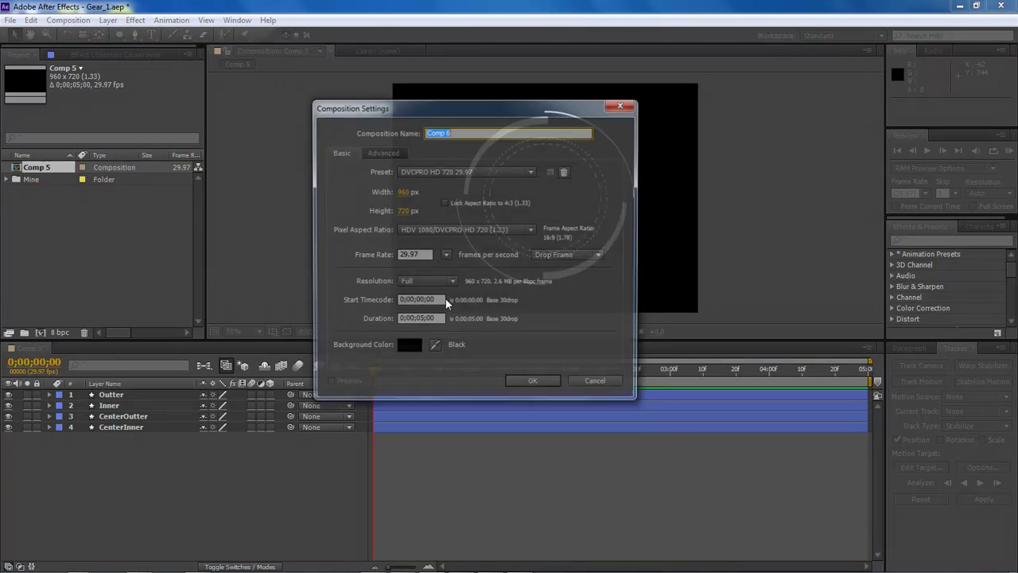
left_click(534, 383)
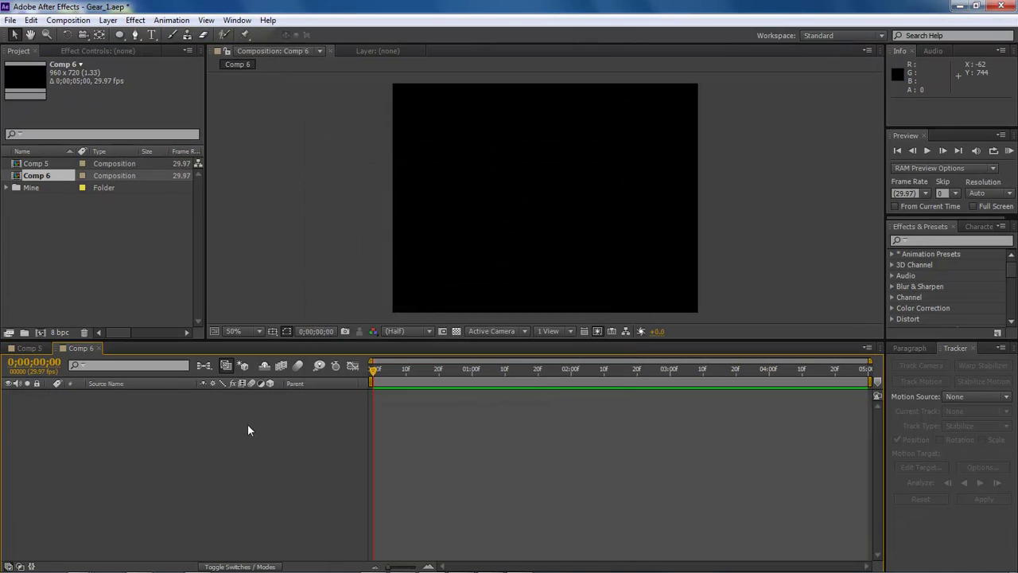
Copy all four ring layers from Comp 5 into Comp 6.
left_click(29, 347)
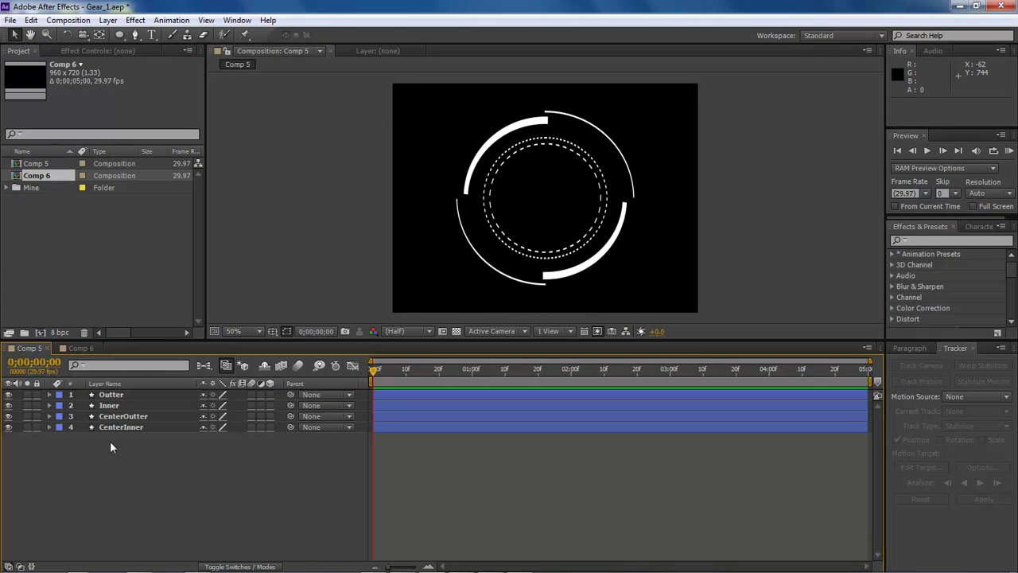
key("ctrl+a")
key("ctrl+c")
left_click(81, 347)
key("ctrl+v")
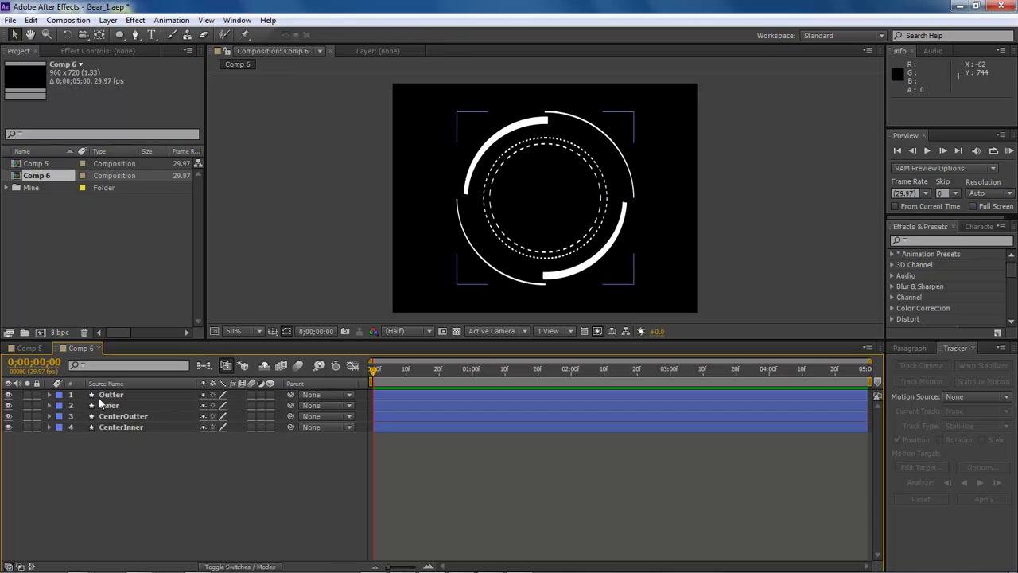
Expand the Outter layer's stroke properties in Comp 6 and add a Color keyframe at the first frame.
left_click(49, 395)
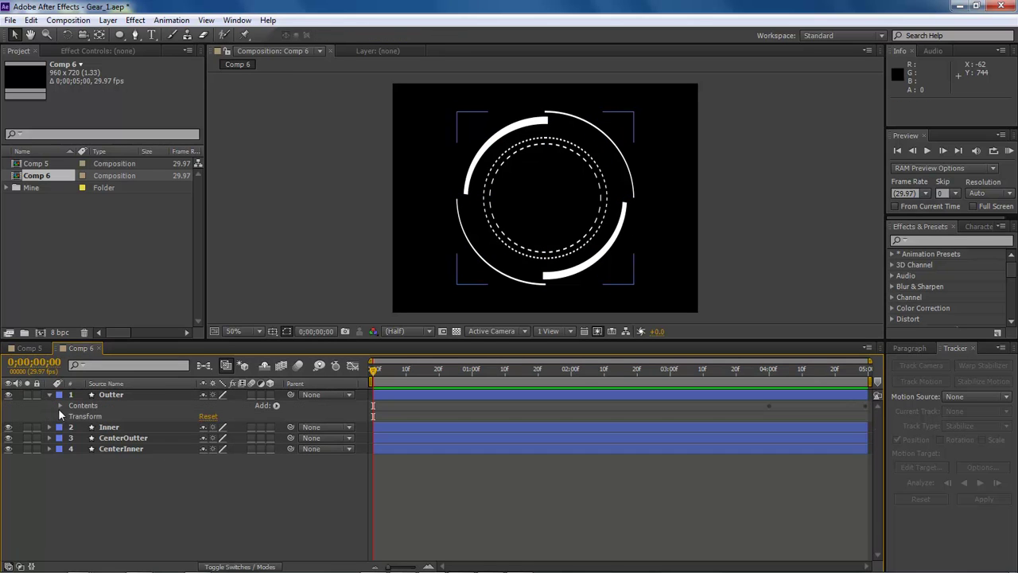
left_click(60, 405)
left_click(71, 416)
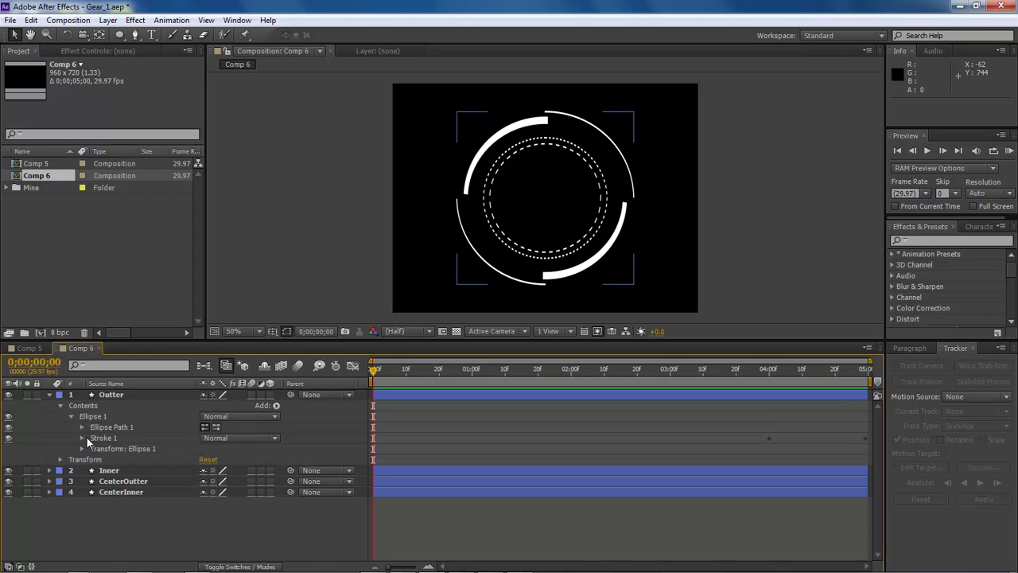
left_click(82, 437)
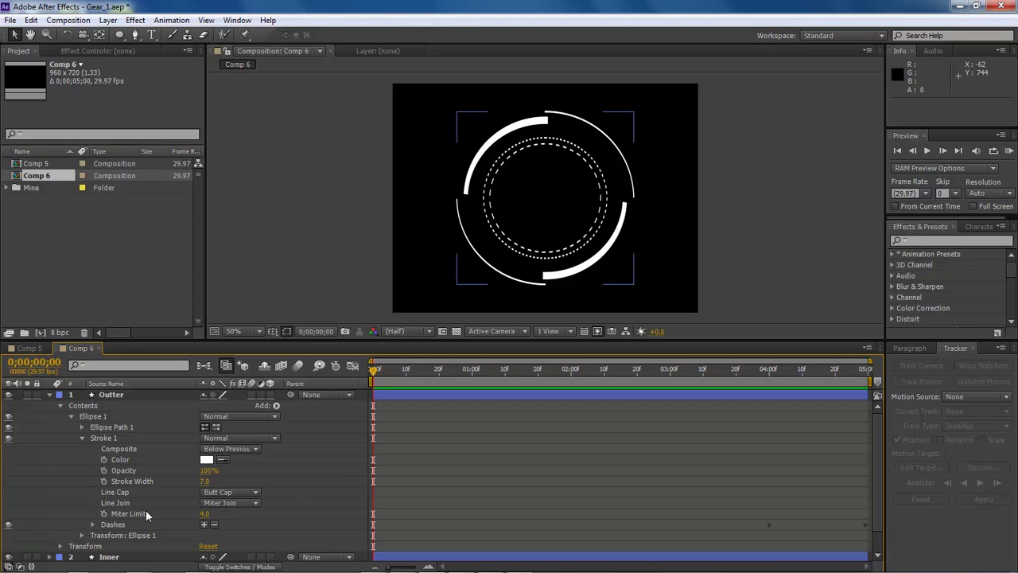
left_click(92, 525)
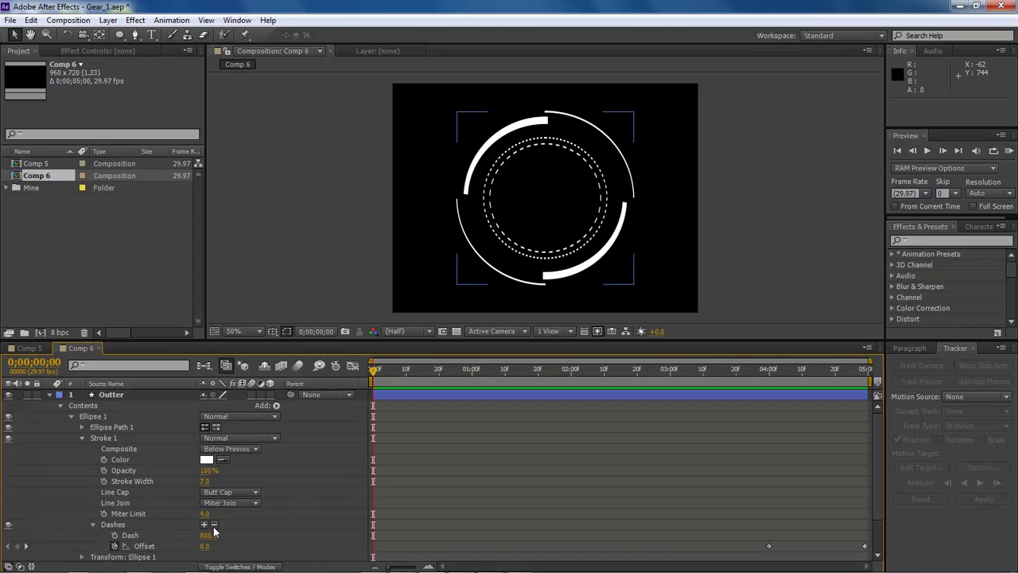
left_click(399, 496)
left_click(208, 470)
left_click(104, 459)
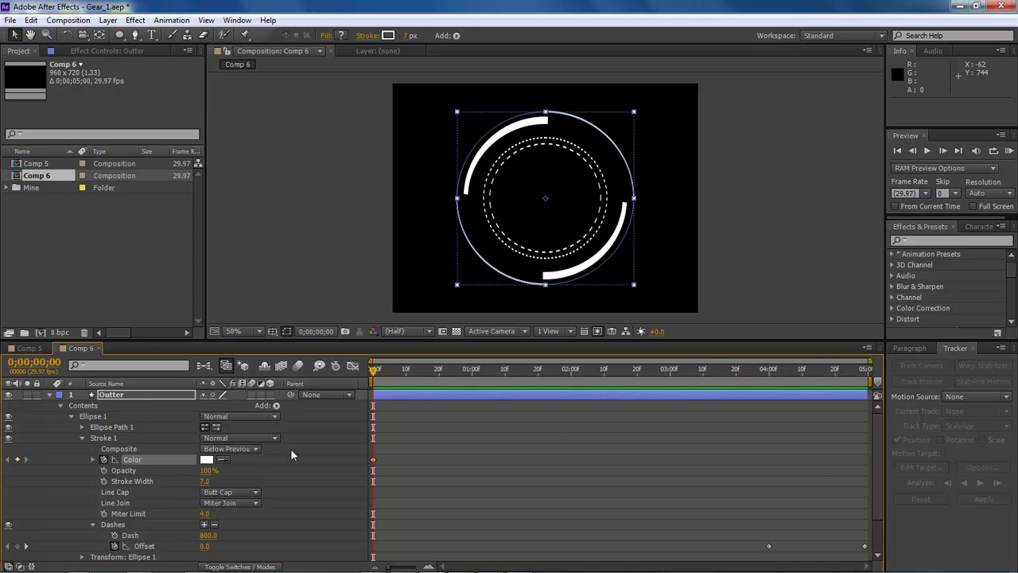
Add a red (FF0000) stroke Color keyframe to the Outter layer at 0;00;01;00.
left_click_drag(380, 369, 473, 373)
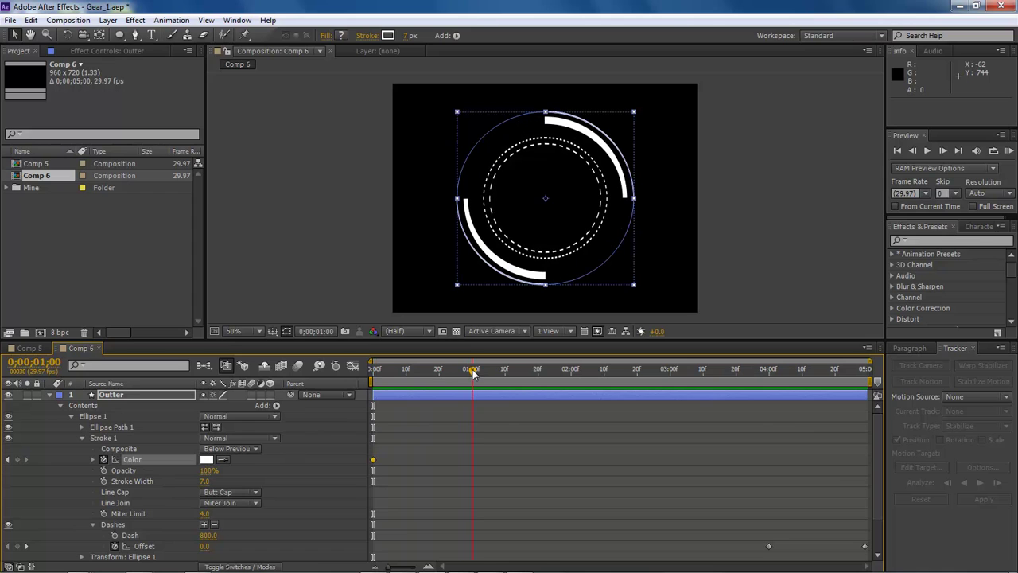
left_click(207, 459)
left_click(545, 309)
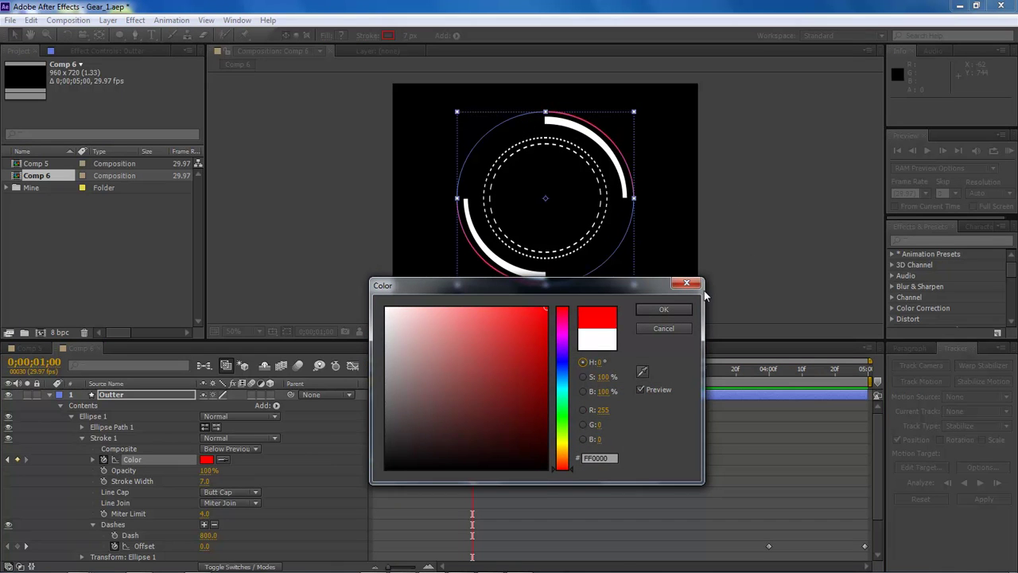
left_click(664, 311)
Add a blue stroke Color keyframe to the Outter layer at 0;00;02;00.
left_click_drag(477, 376, 570, 371)
left_click(208, 460)
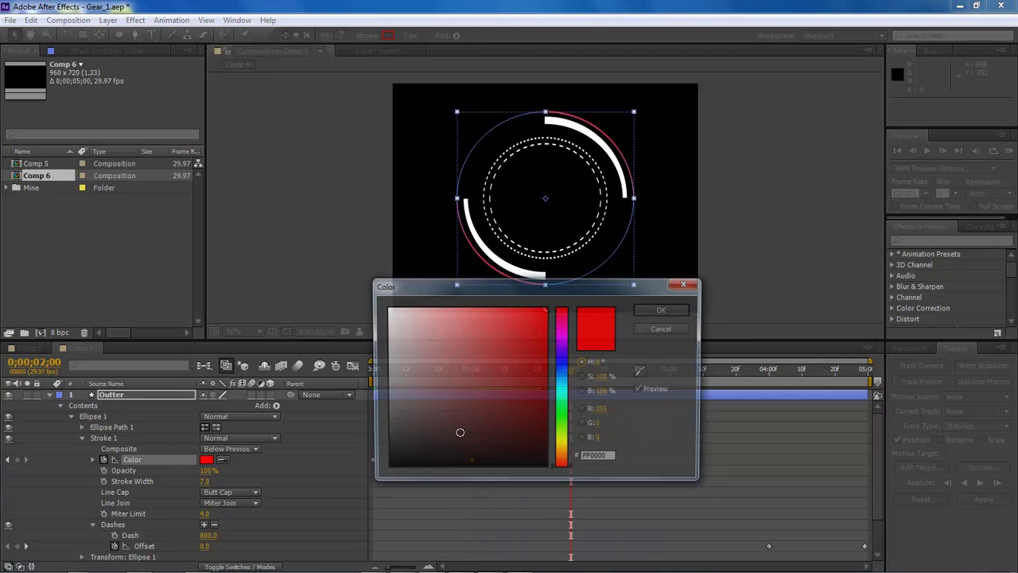
left_click(565, 369)
left_click(663, 310)
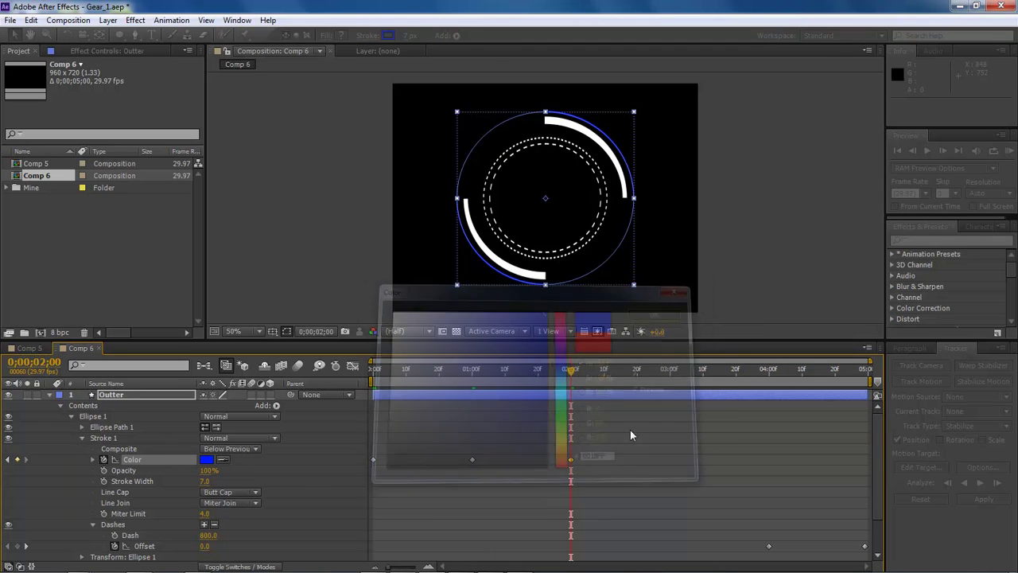
Copy the Outter stroke's first Color keyframe to 0;00;03;00.
left_click_drag(574, 370, 670, 371)
left_click(372, 459)
key("ctrl+c")
key("ctrl+v")
Preview the Outter ring's stroke color animation in Comp 6.
left_click(283, 230)
key("KP_0")
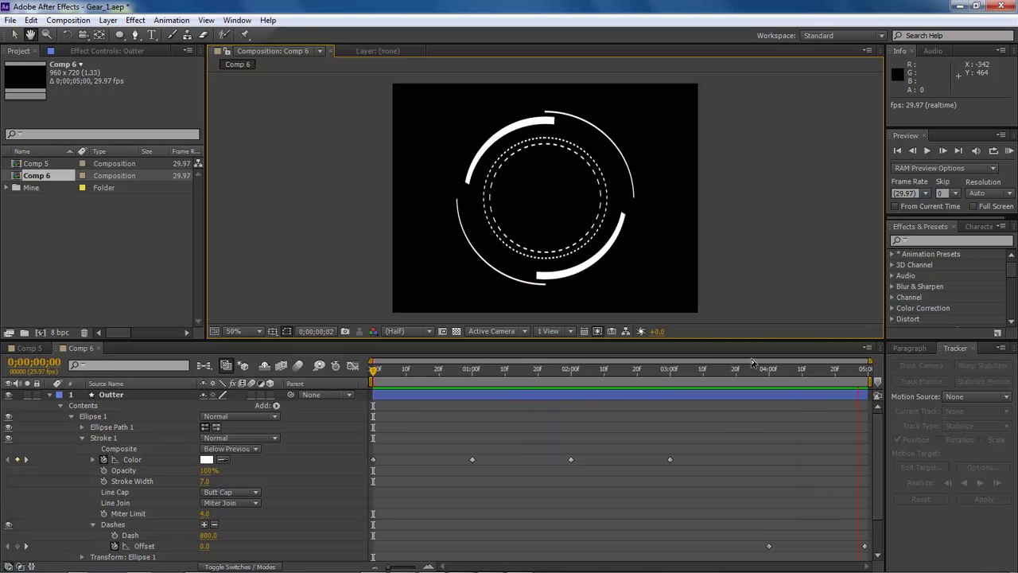
key("v")
Add a blue (000CFF) stroke Color keyframe to the Outter layer at 0;00;04;00.
left_click_drag(404, 370, 770, 374)
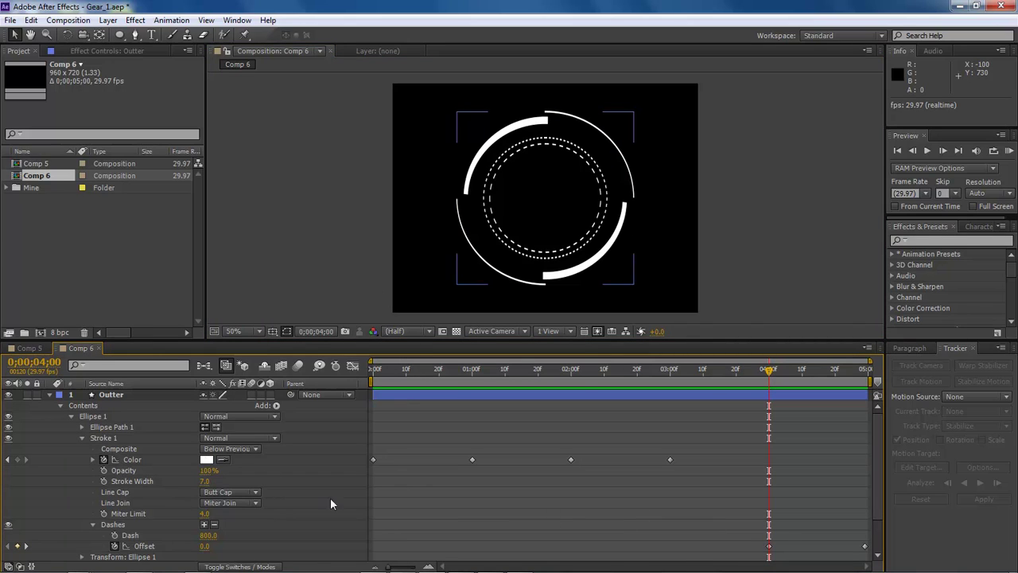
left_click(207, 460)
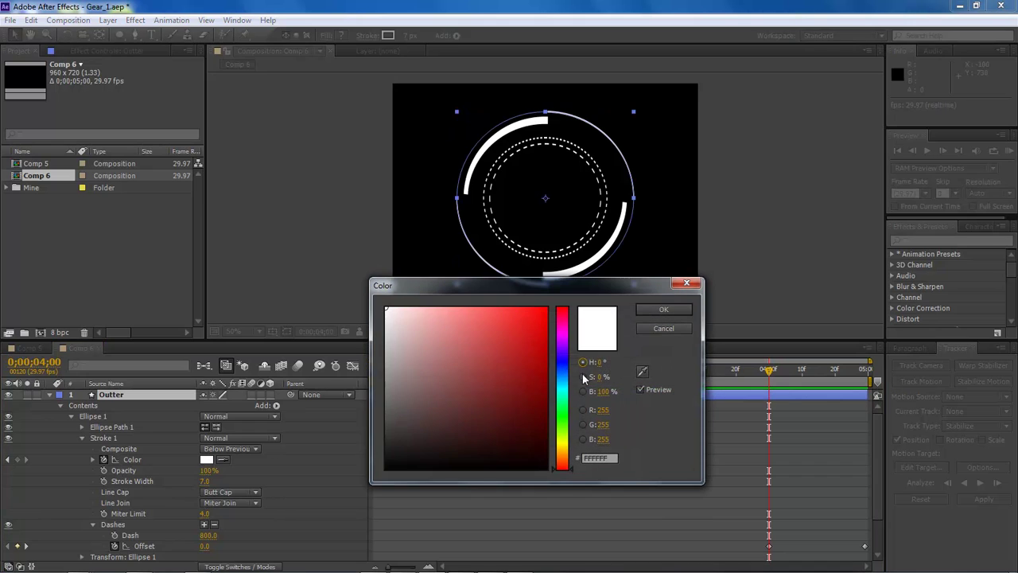
left_click(565, 363)
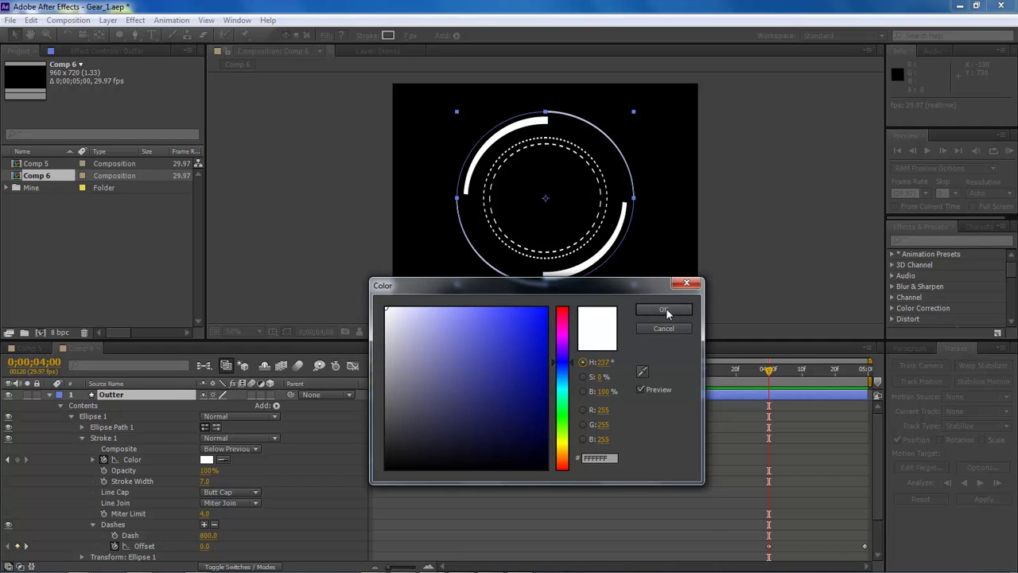
left_click(547, 318)
left_click(675, 310)
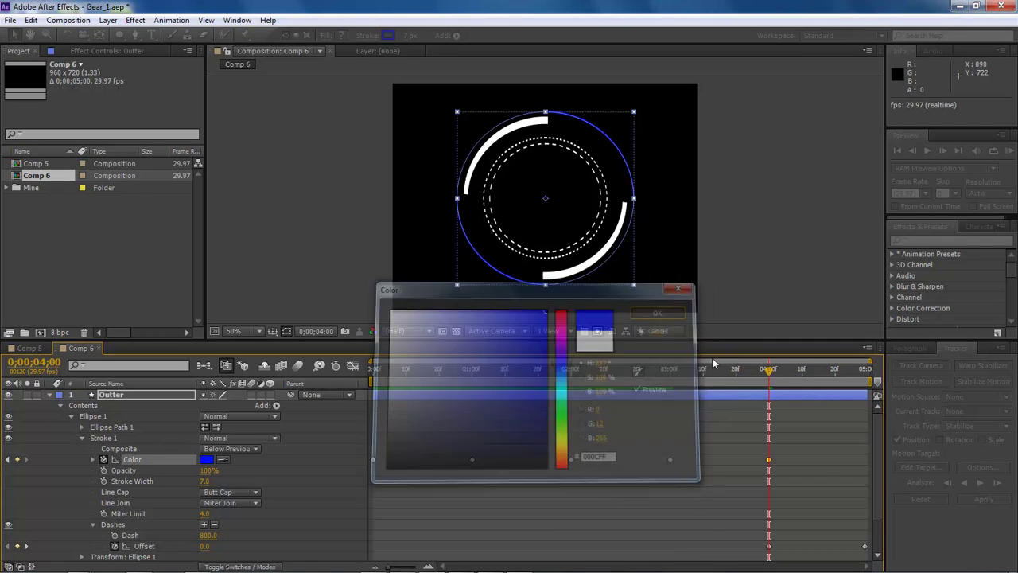
Copy the Outter stroke's first Color keyframe to the last frame, 0;00;04;29, and preview the animation.
left_click_drag(771, 379, 865, 374)
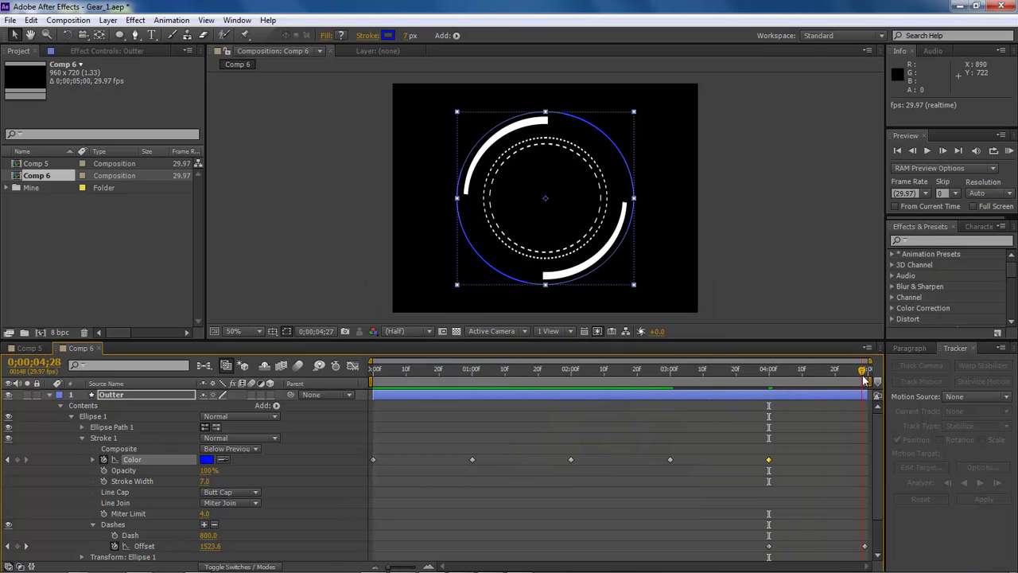
left_click(374, 459)
key("ctrl+c")
key("ctrl+v")
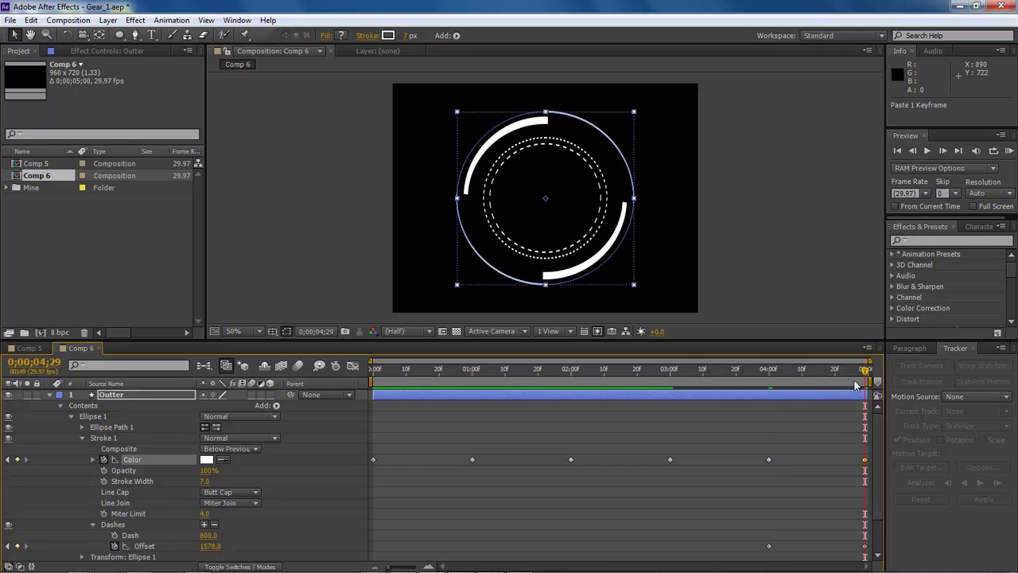
key("space")
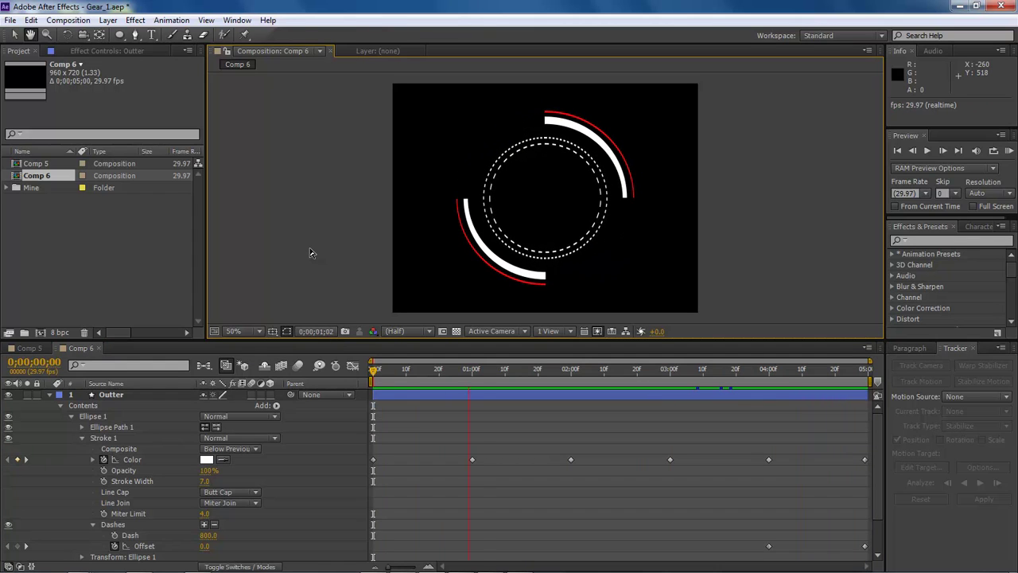
key("space")
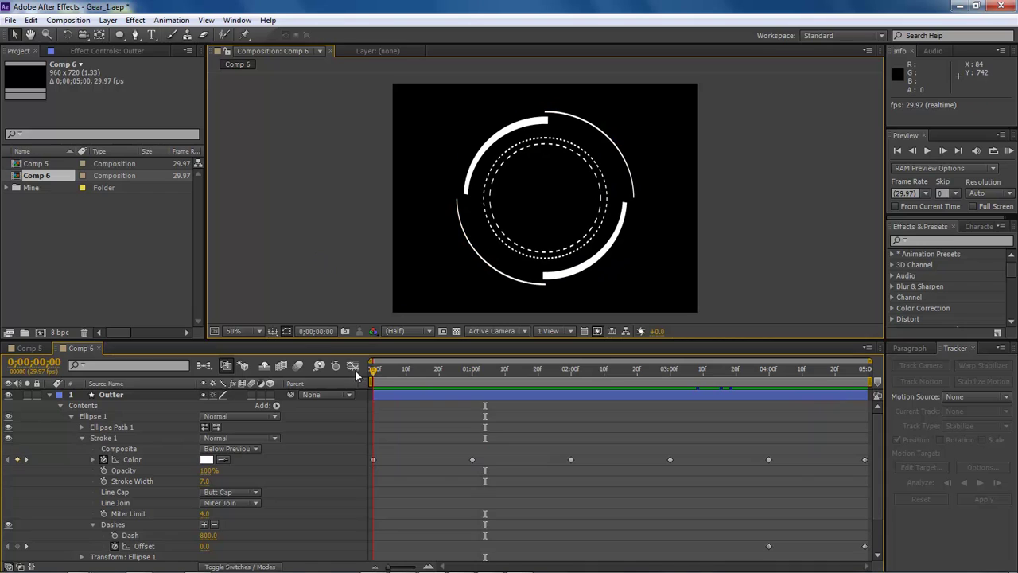
Keyframe the Inner layer's stroke Color at the start, 0;00;01;00, 0;00;02;10 and about 0;00;03;00, shifting from white through red and blue, and preview it.
left_click(49, 395)
left_click(108, 406)
left_click(49, 405)
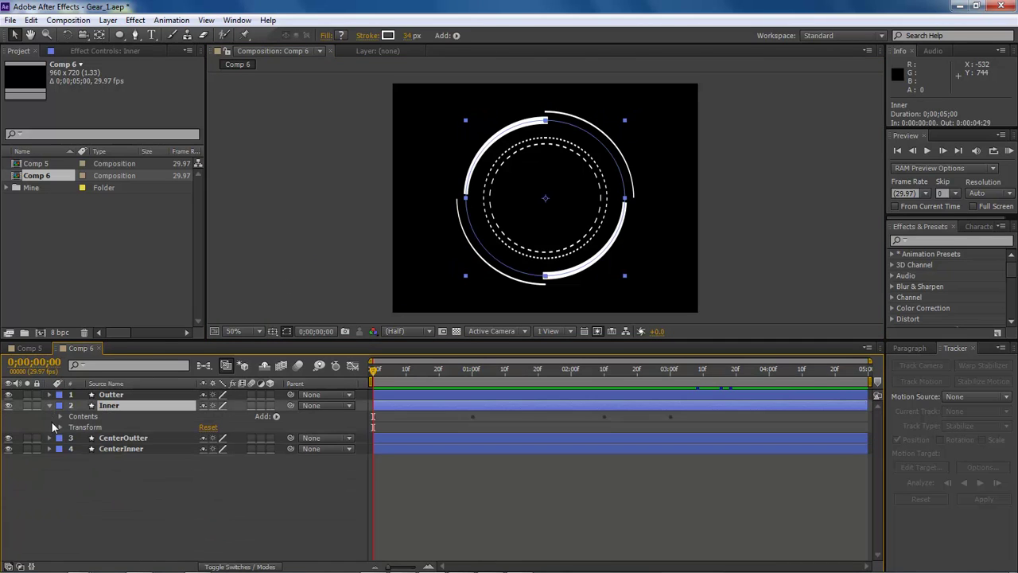
left_click(61, 416)
left_click(71, 427)
left_click(82, 448)
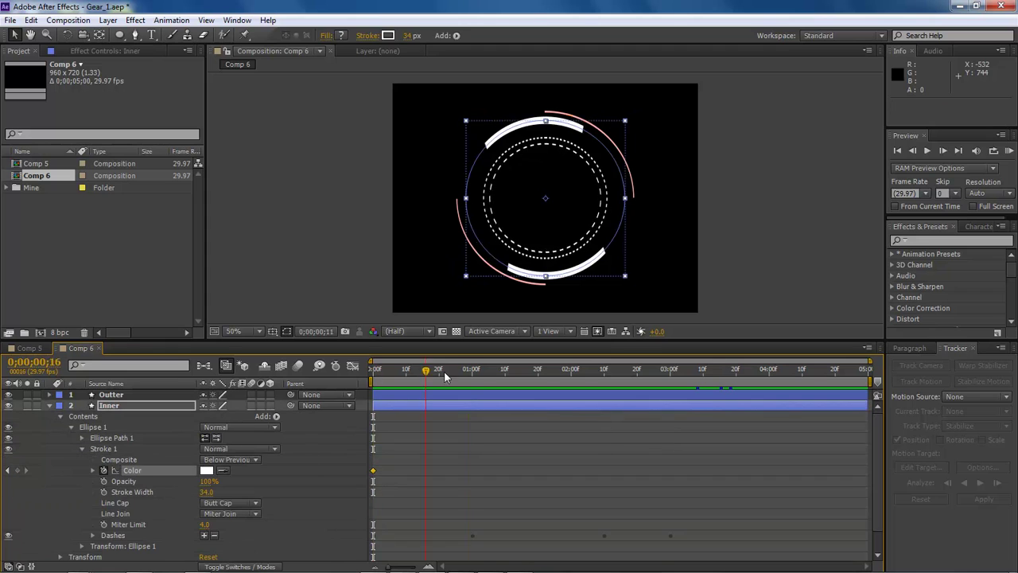
left_click(207, 471)
left_click(562, 350)
left_click(659, 311)
key("KP_0")
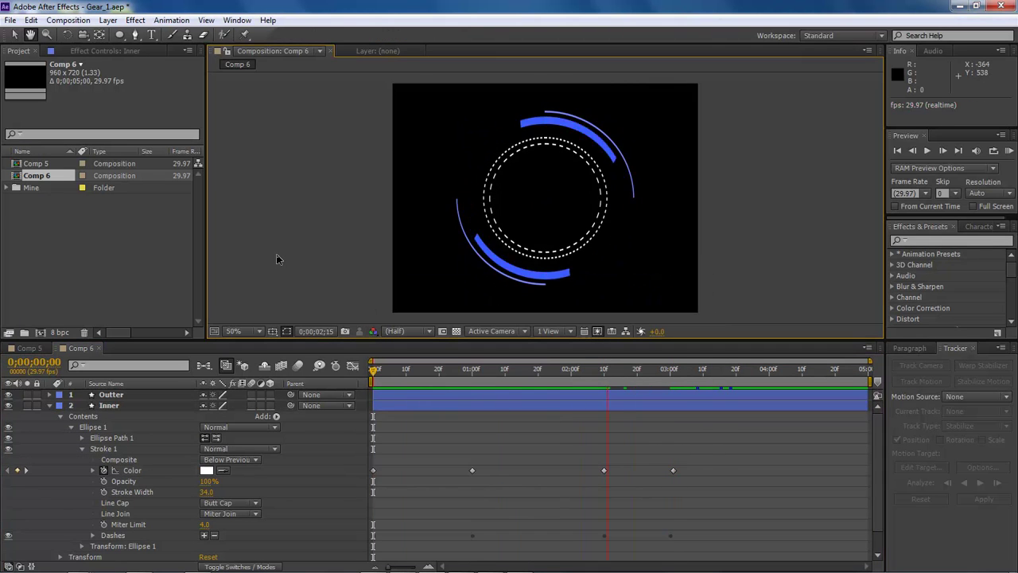
Animate the CenterOutter layer's stroke Color with keyframes of changing colors, including blue and yellow-green.
left_click(49, 406)
left_click(49, 416)
left_click(82, 460)
left_click(207, 481)
left_click(561, 350)
left_click(660, 307)
left_click(206, 481)
left_click_drag(562, 421, 562, 450)
left_click(663, 309)
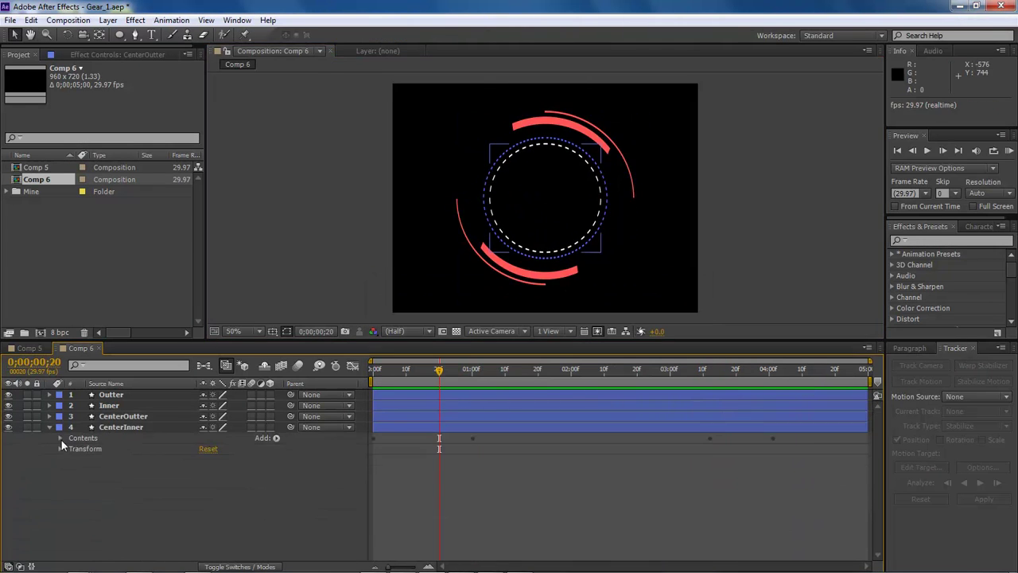
Animate the CenterInner layer's stroke Color with closely spaced keyframes of different colors from the first to the last frame, and preview the composition.
left_click(61, 440)
left_click(71, 447)
left_click(82, 469)
left_click(207, 490)
left_click(662, 310)
left_click(207, 490)
left_click_drag(562, 310, 562, 361)
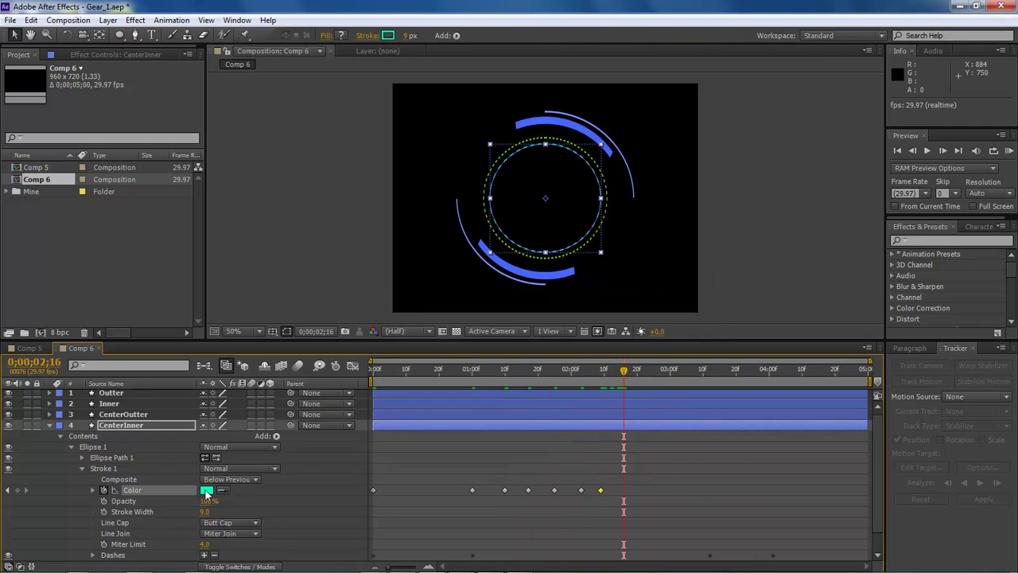
left_click_drag(629, 377, 671, 377)
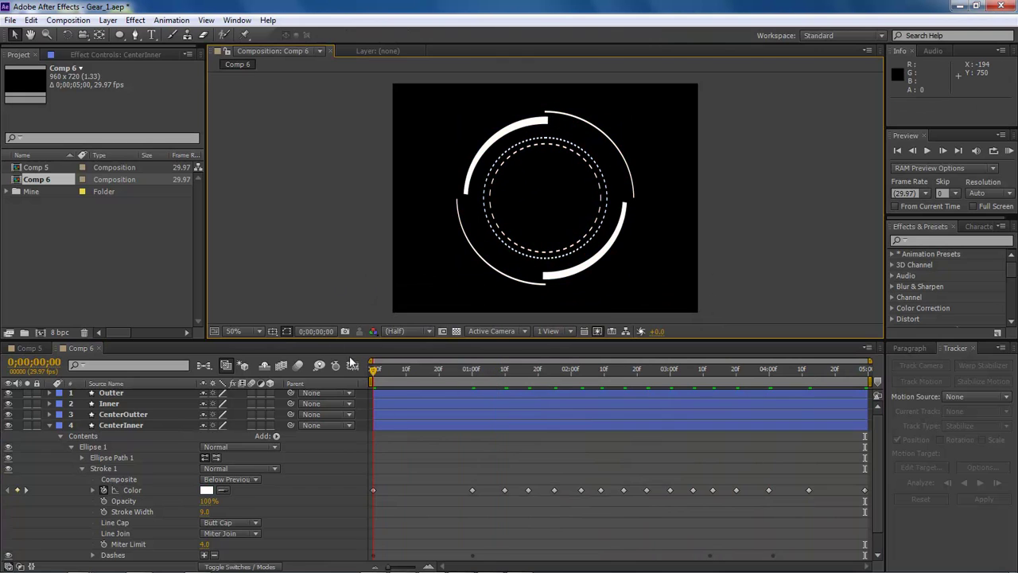
key("space")
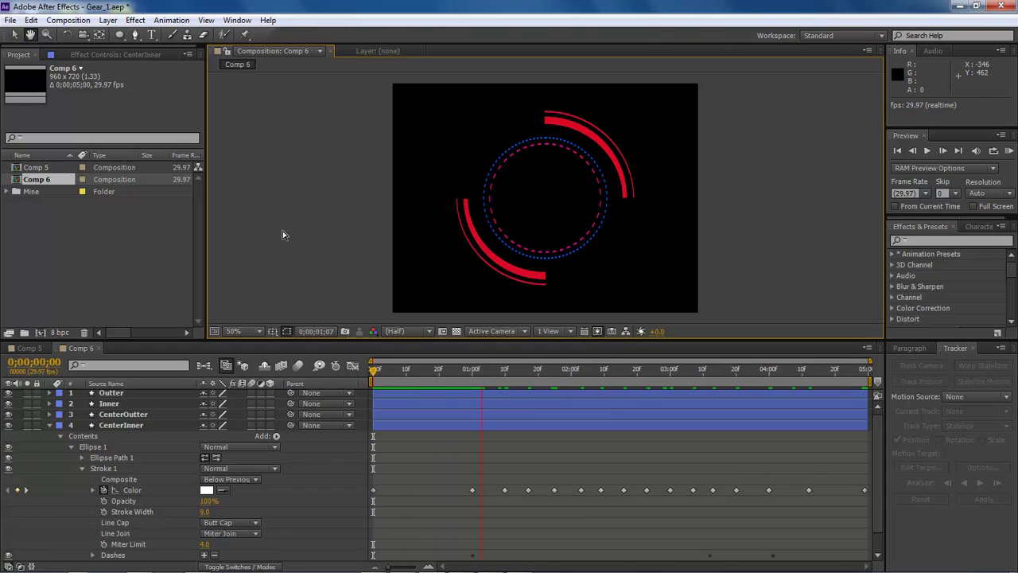